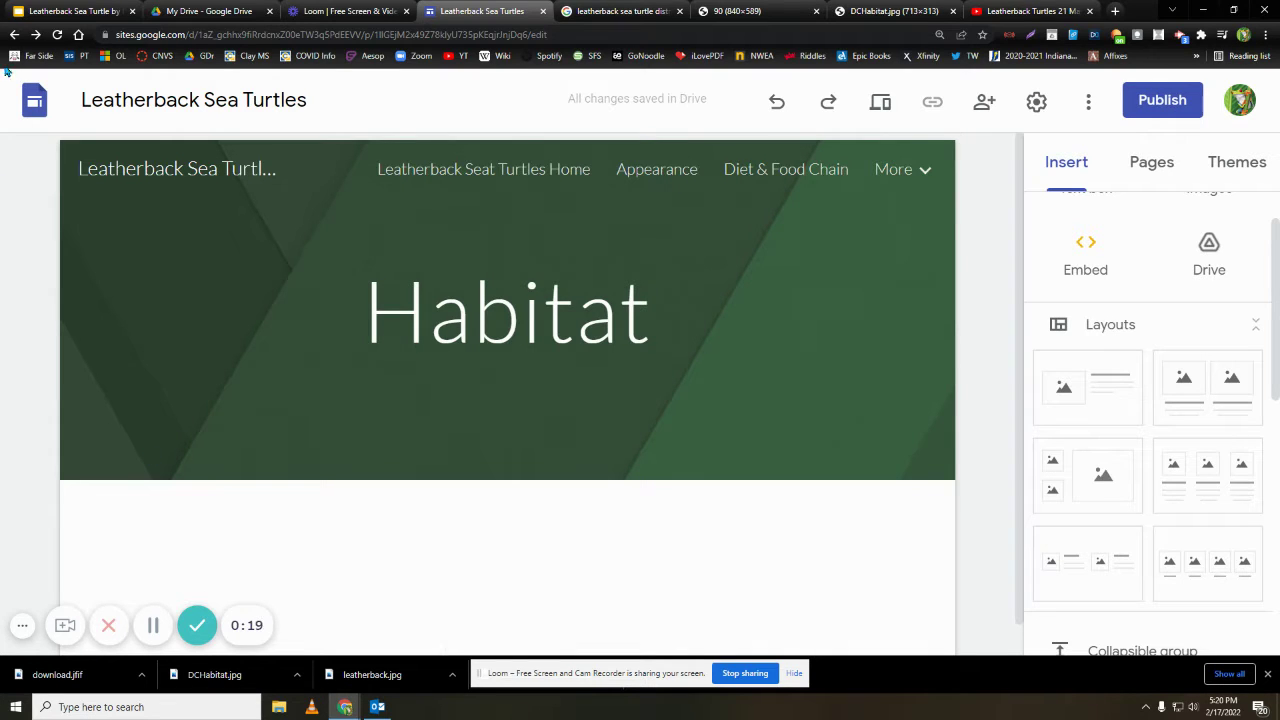
Add a single-image-with-text layout section beneath the Habitat header
mouse_move(738, 368)
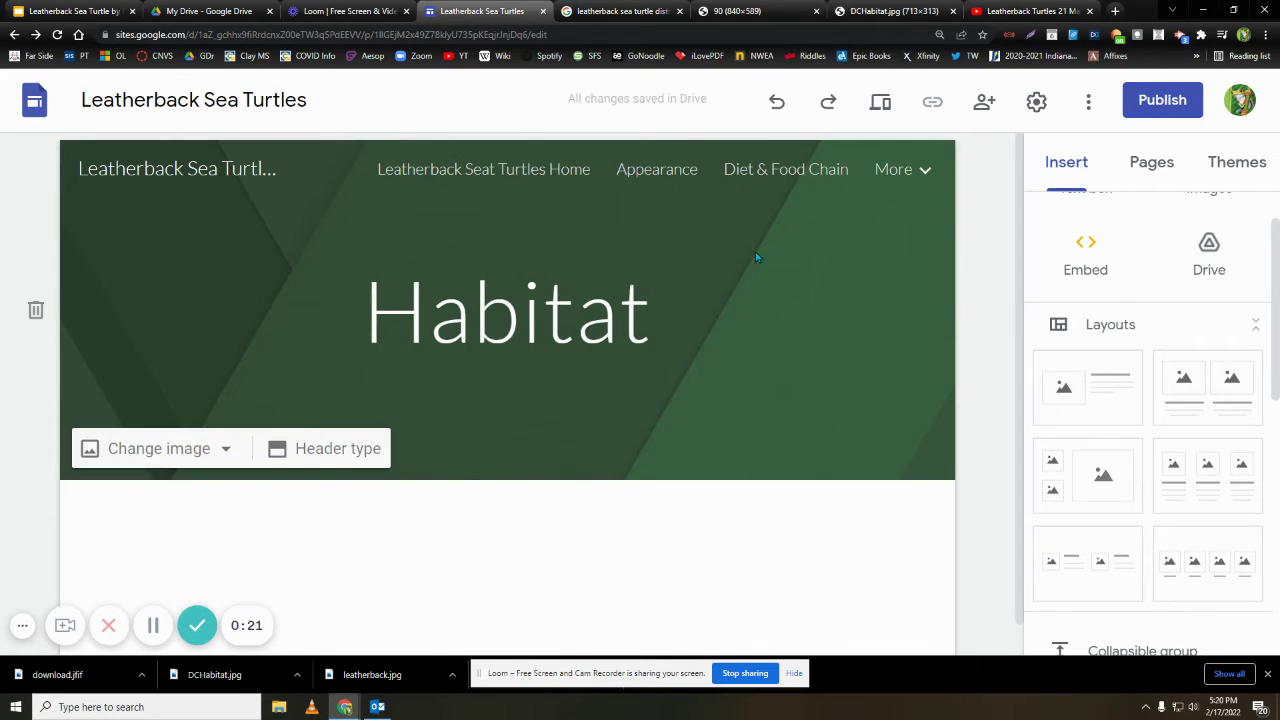
mouse_move(478, 404)
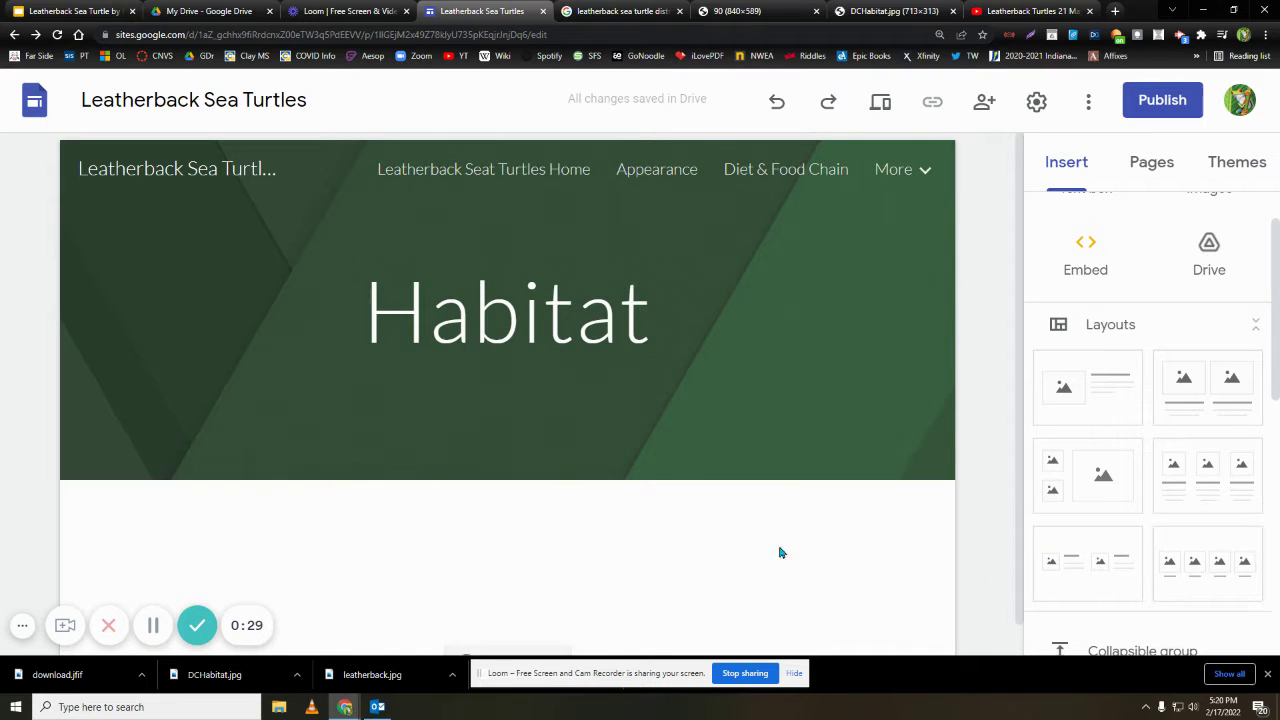
mouse_move(896, 442)
mouse_move(547, 461)
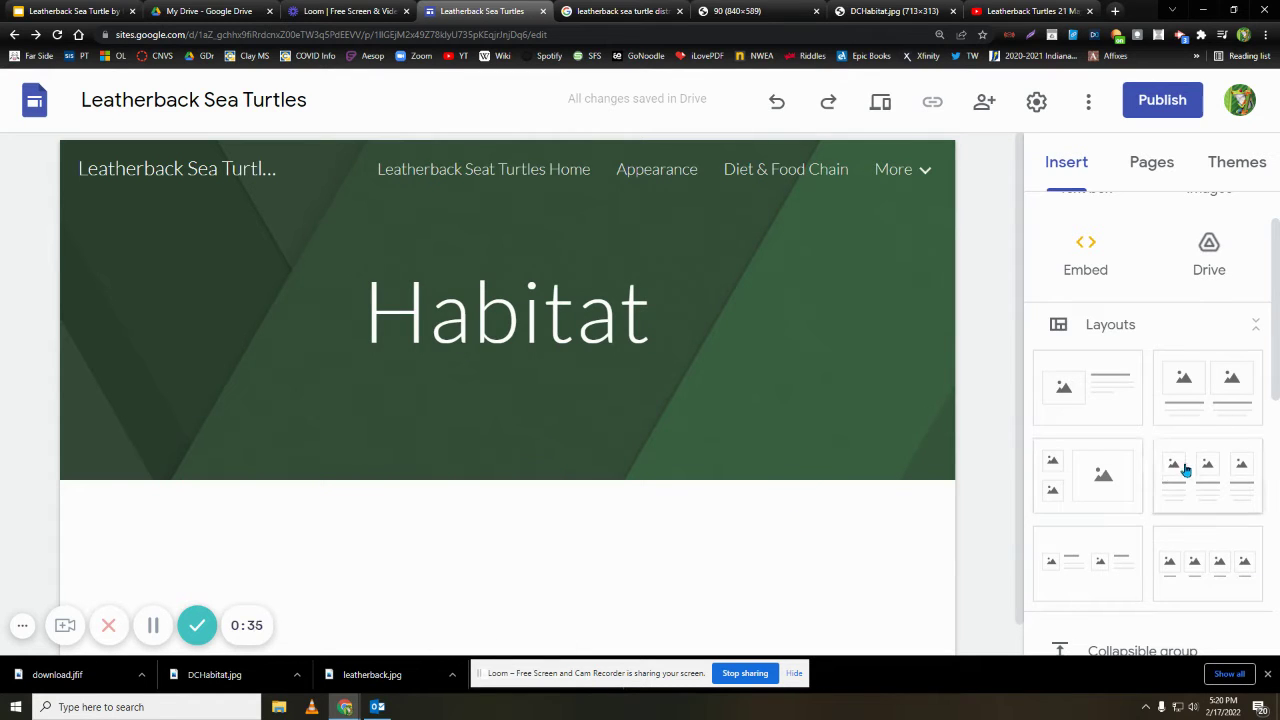
scroll(1189, 467, "down", 1)
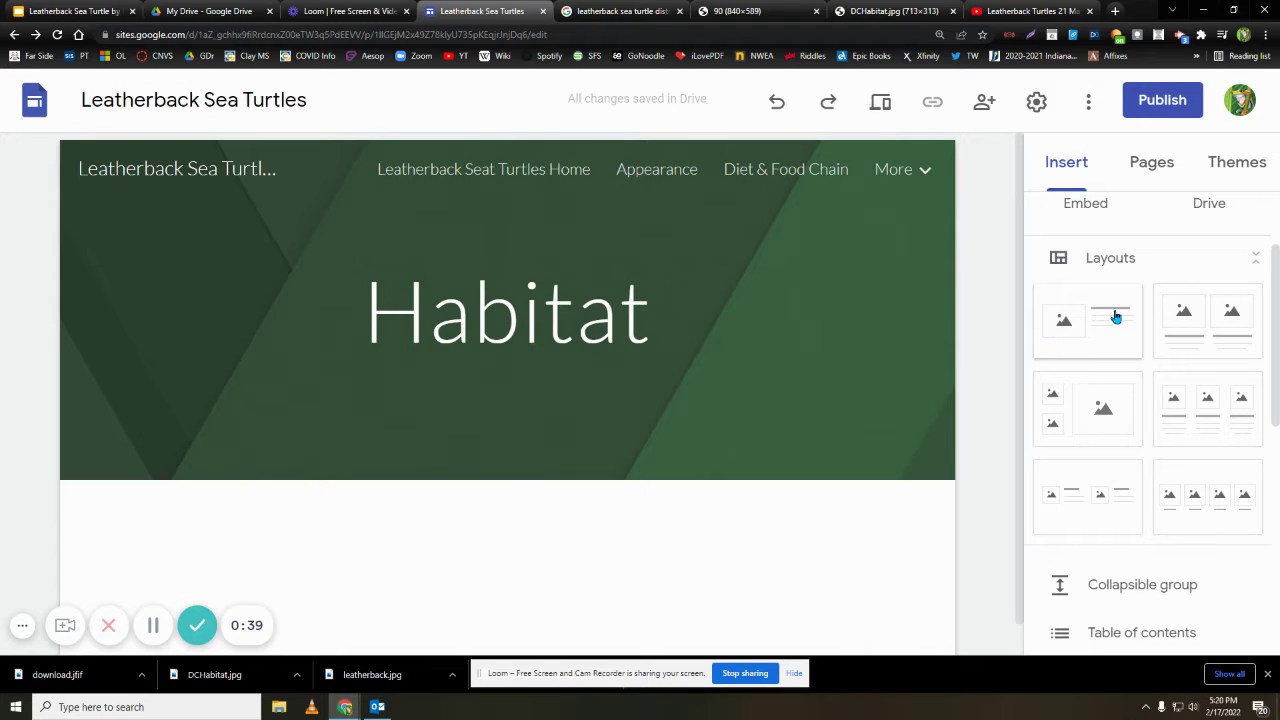
left_click(1061, 326)
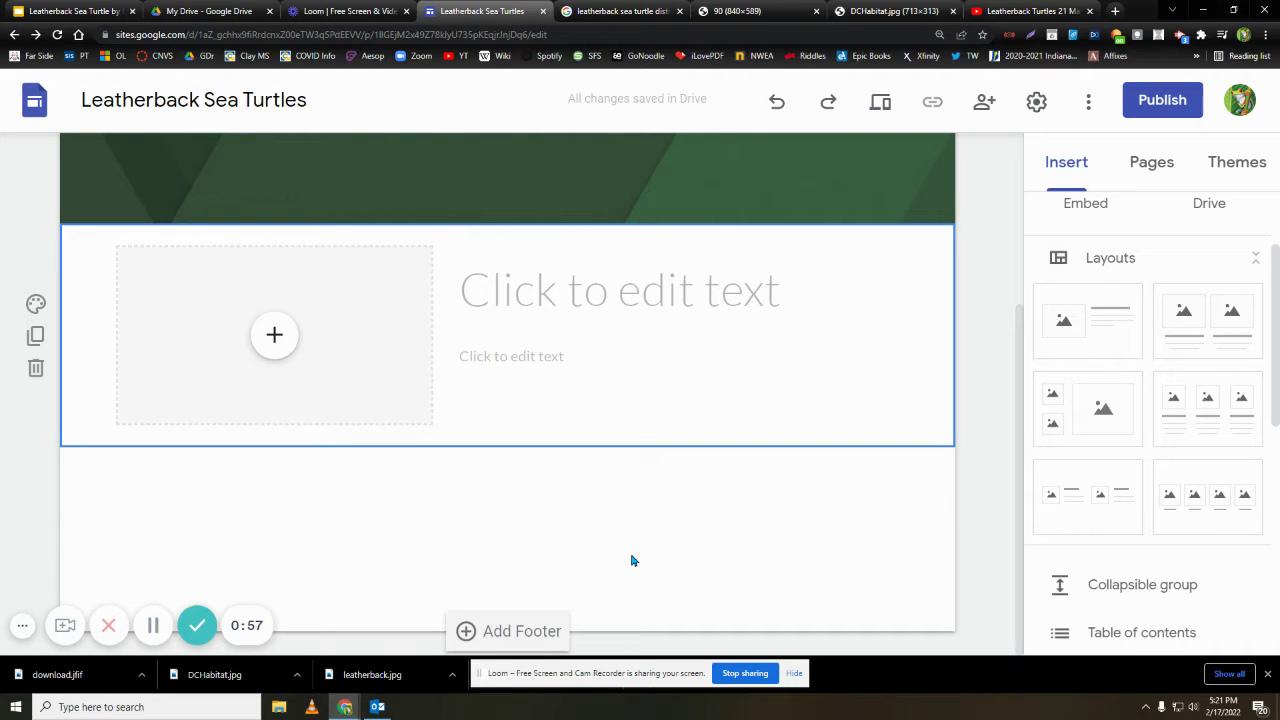
Paste the three copied habitat paragraphs, starting with the cosmopolitan distribution one, into the new section's title text box
left_click(697, 281)
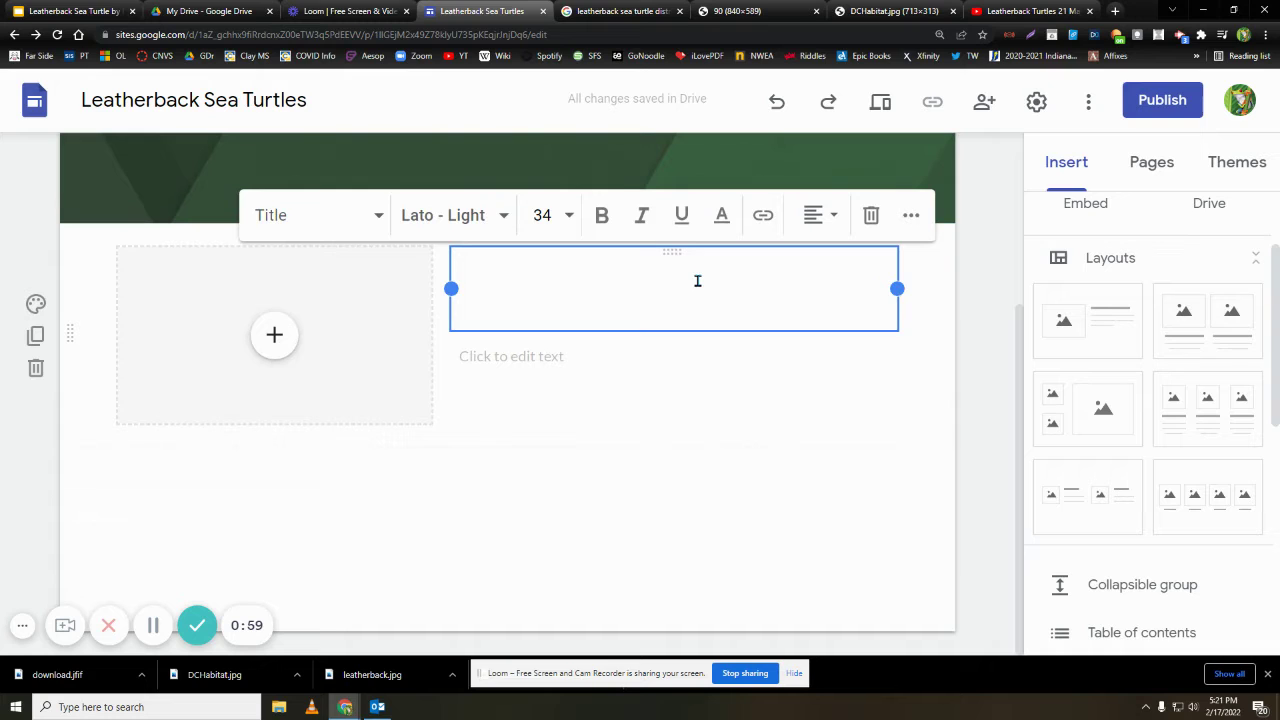
right_click(593, 296)
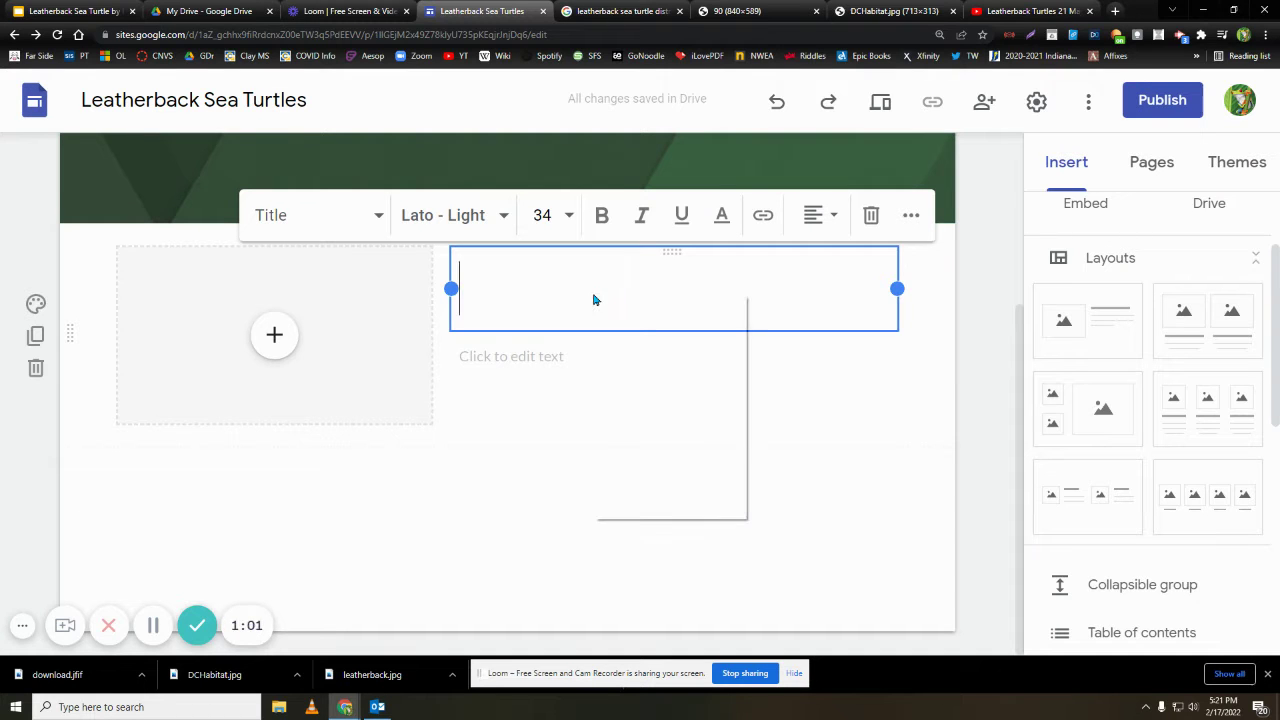
left_click(627, 396)
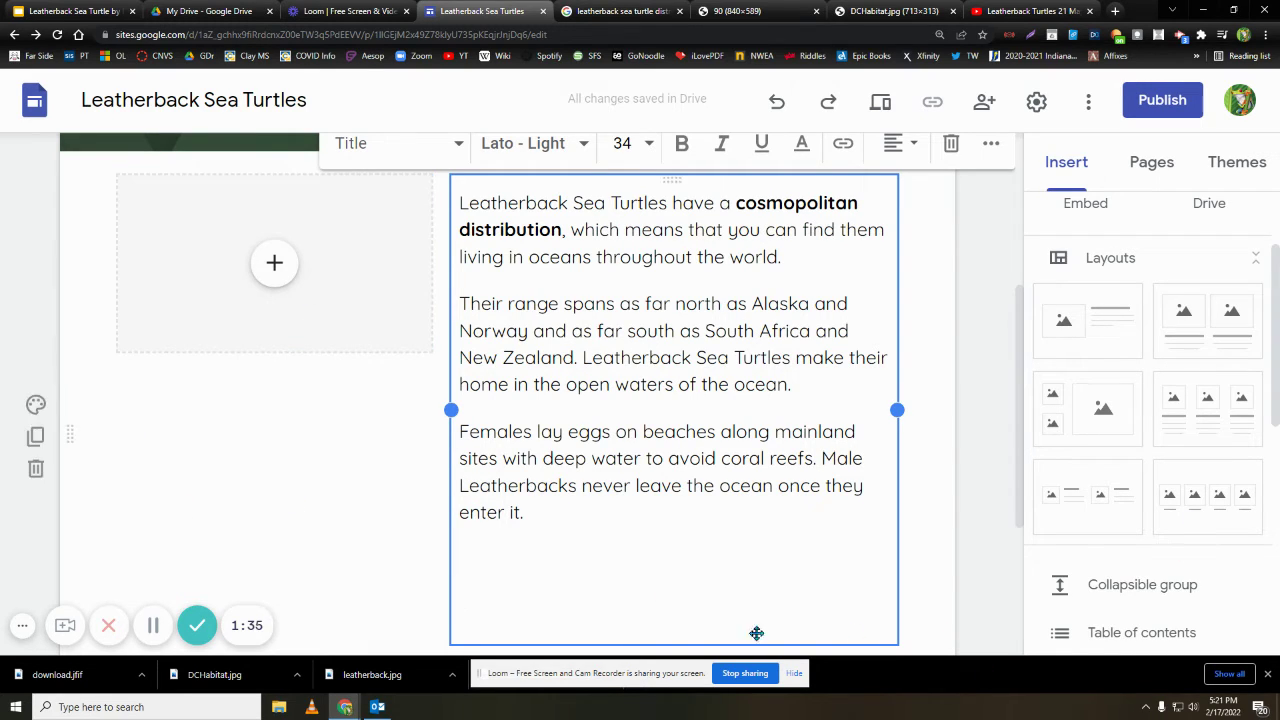
left_click(622, 11)
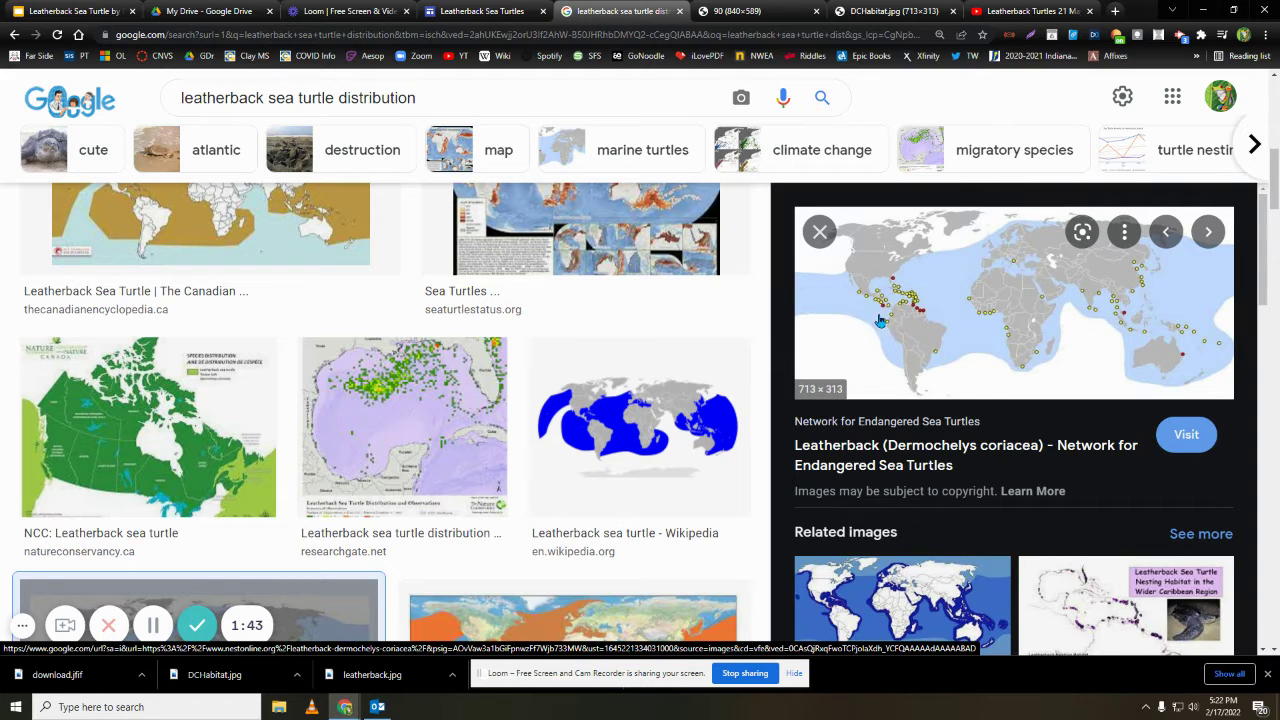
right_click(997, 296)
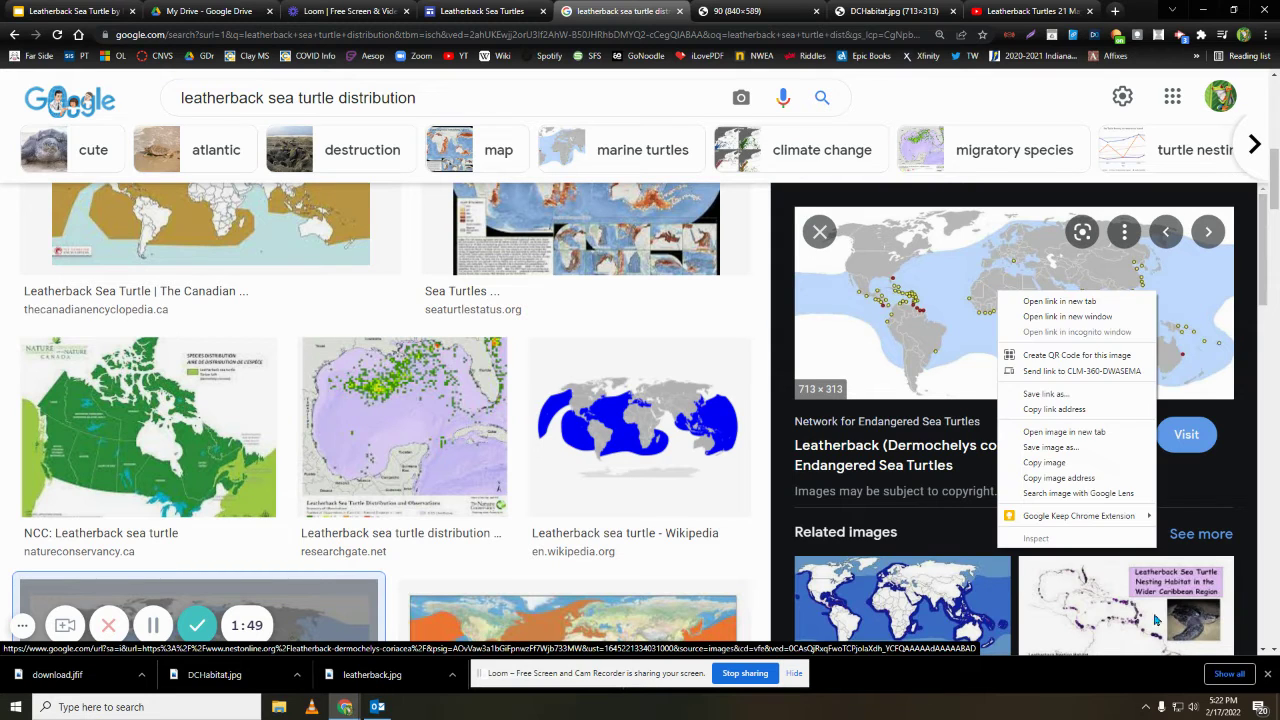
left_click(1059, 449)
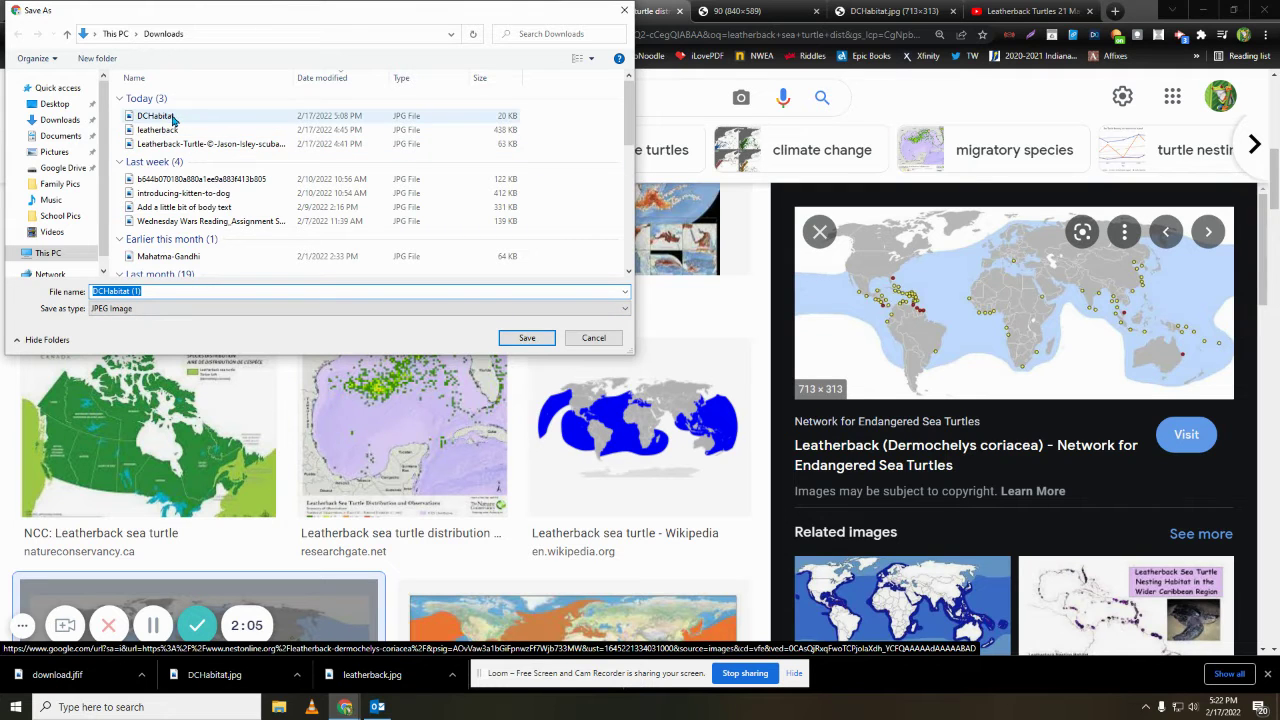
left_click(593, 338)
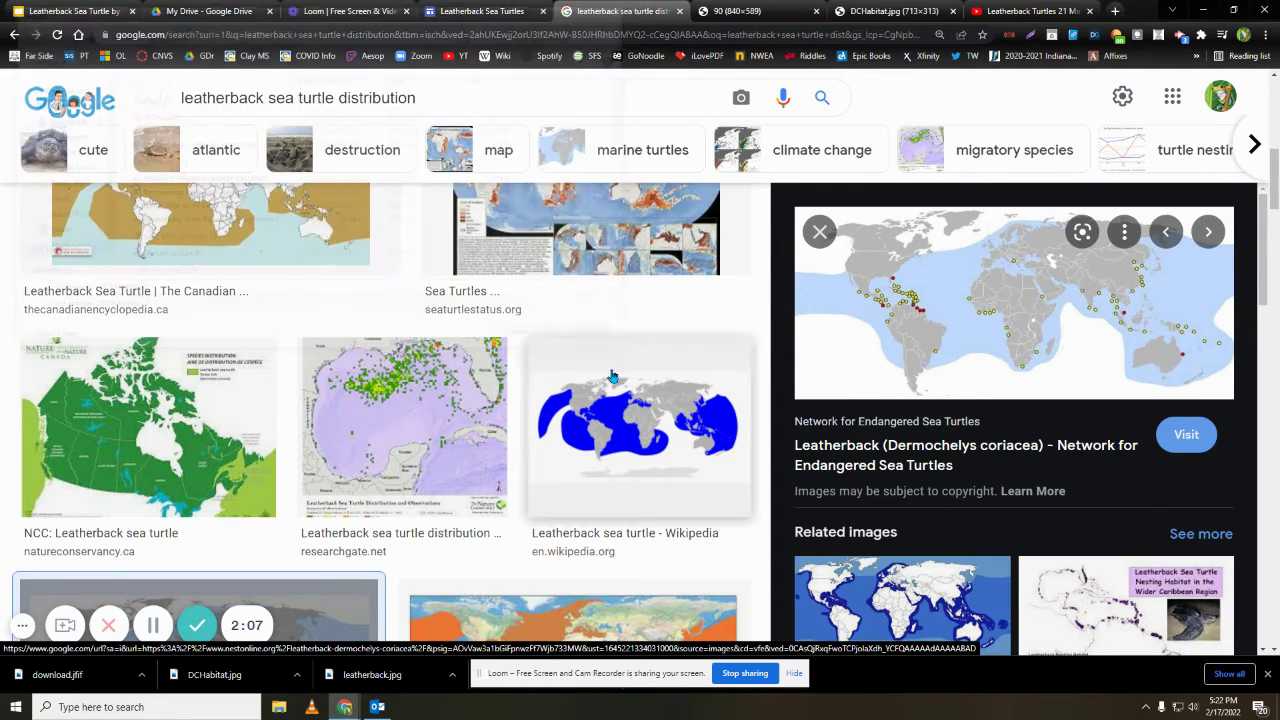
left_click(481, 11)
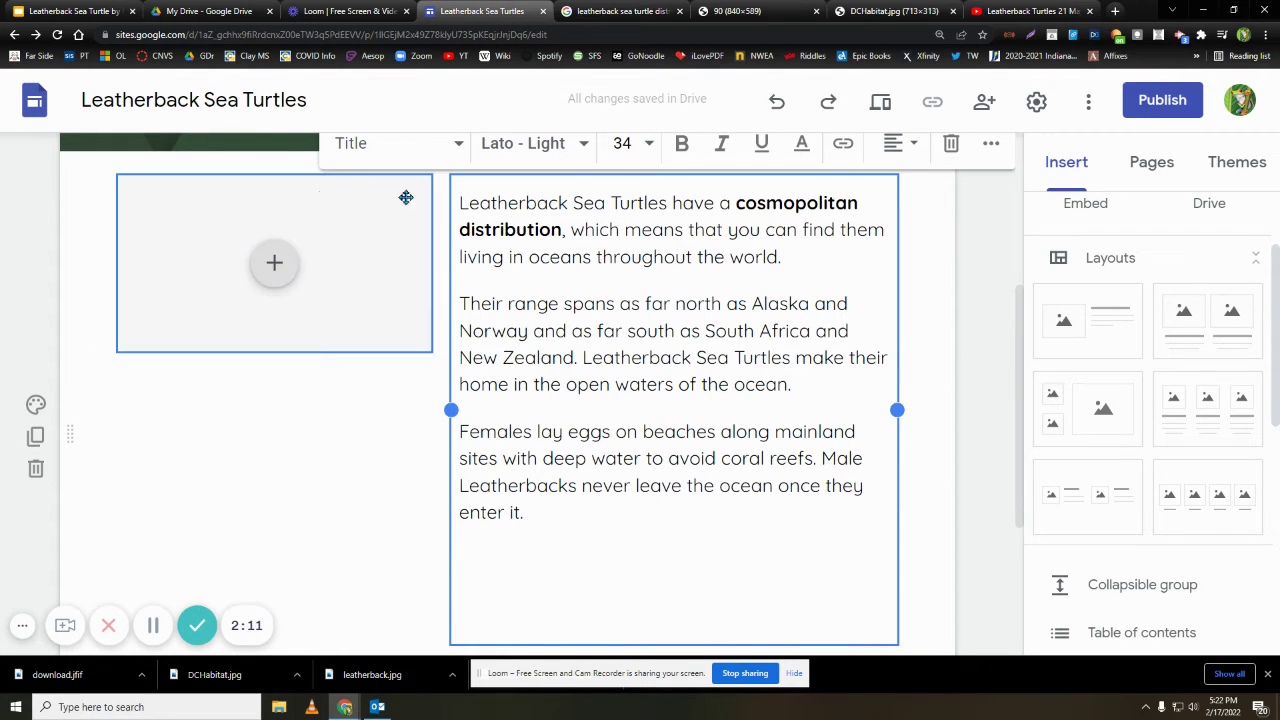
Upload the DCHabitat image from the Downloads folder into the section's empty image placeholder
left_click(275, 266)
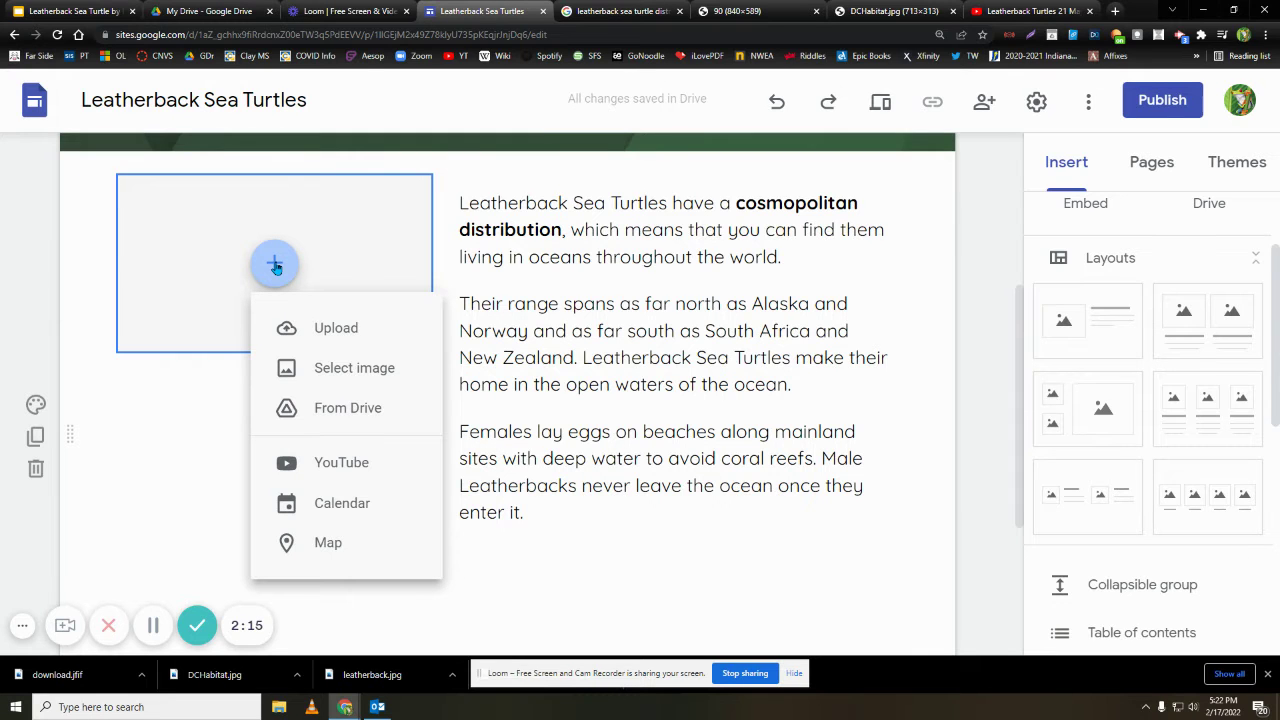
left_click(341, 336)
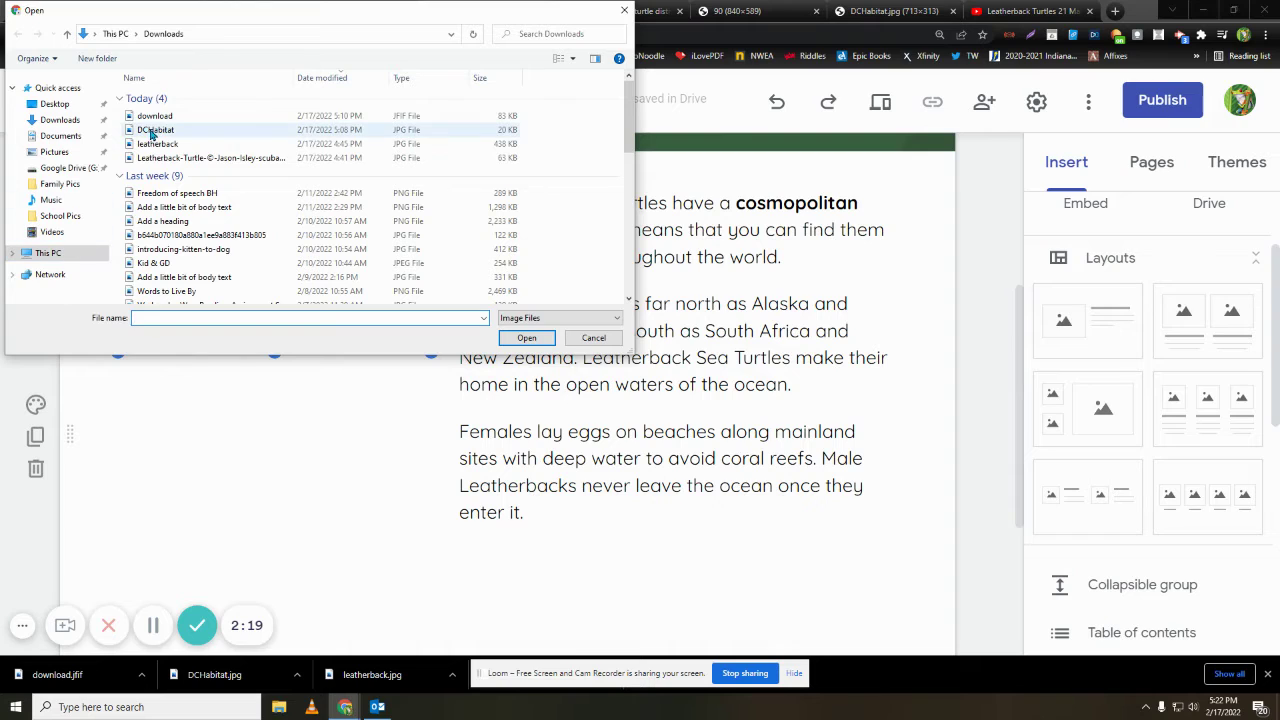
left_click(154, 130)
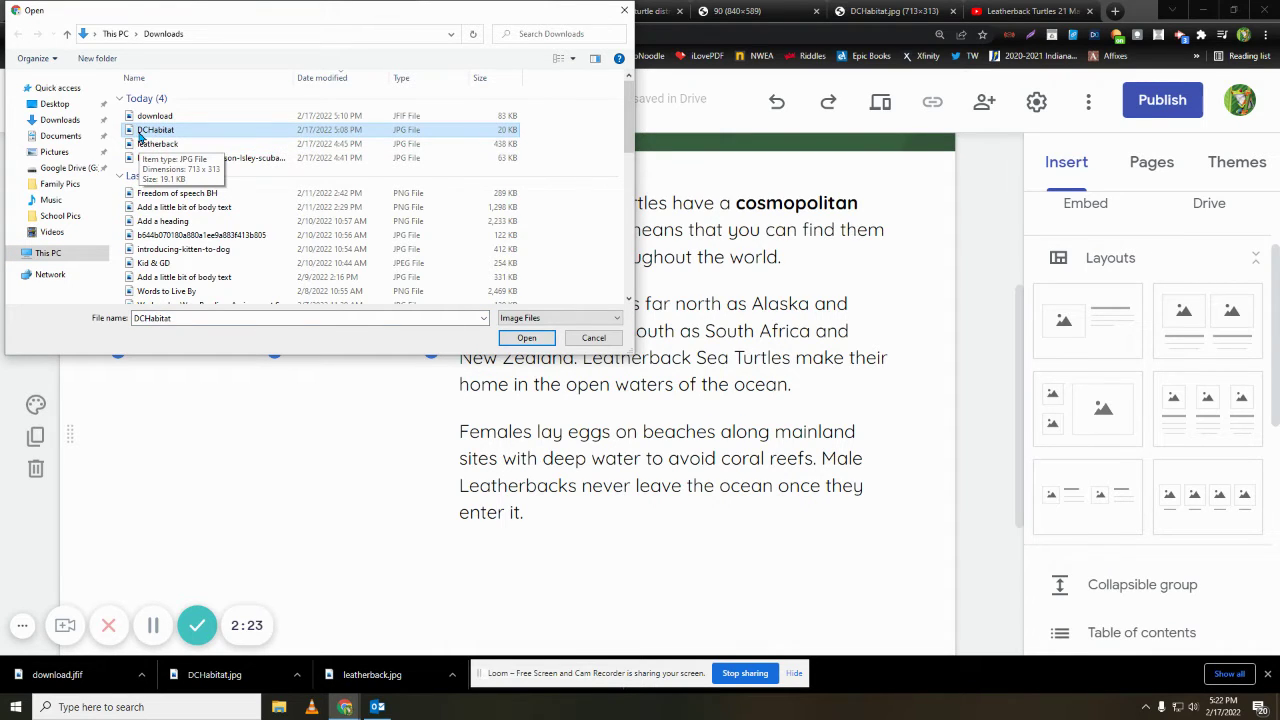
left_click(527, 338)
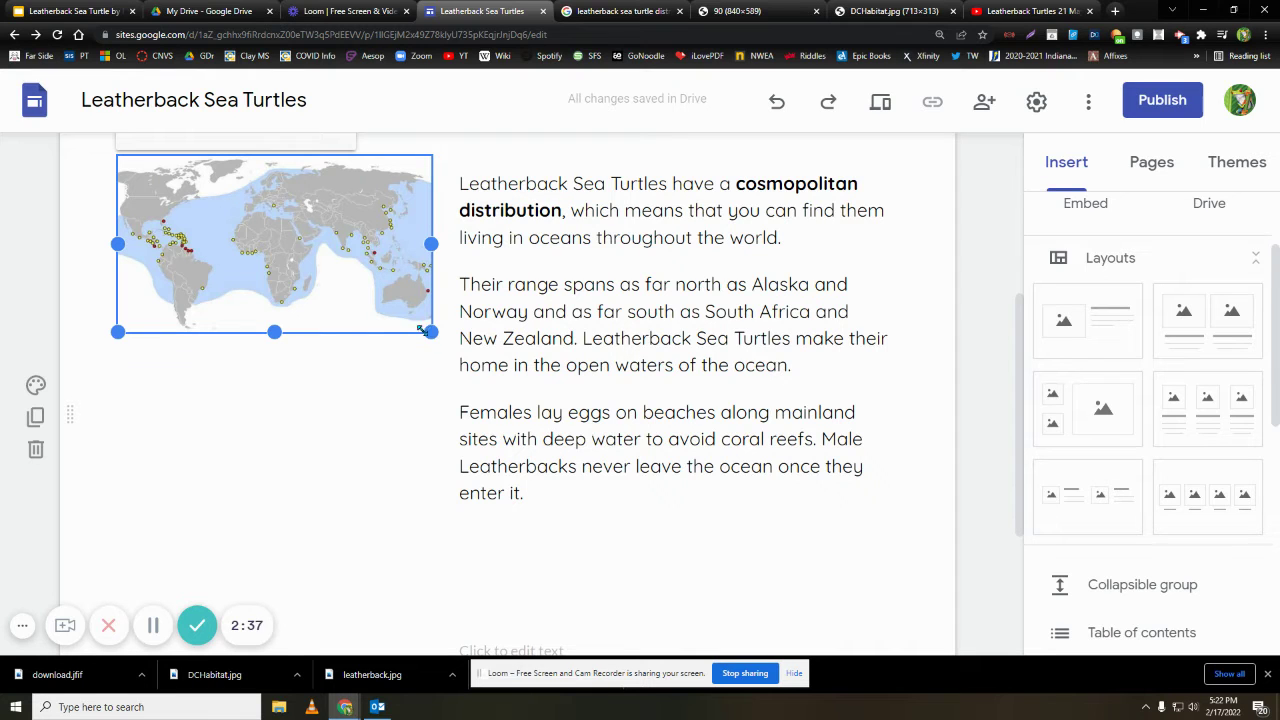
Enlarge the distribution map to more than half the section's width and reduce its height to fit the whole map
left_click_drag(432, 335, 566, 424)
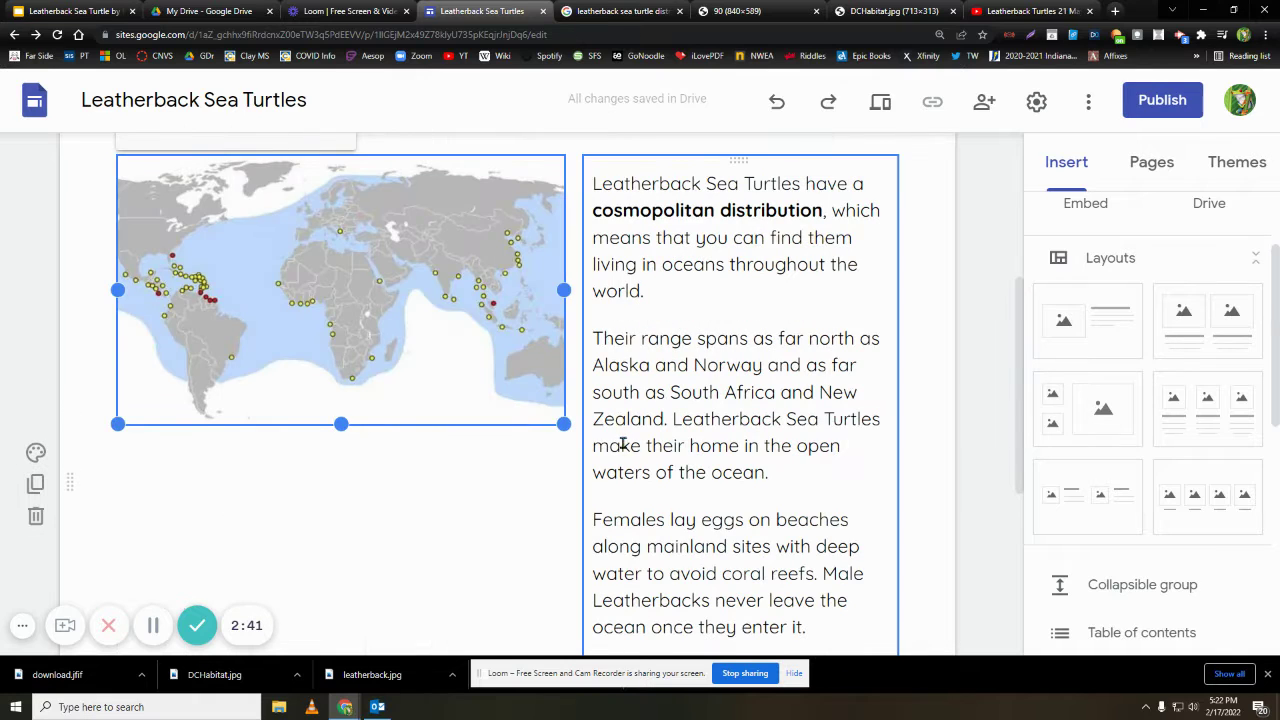
left_click_drag(563, 423, 606, 450)
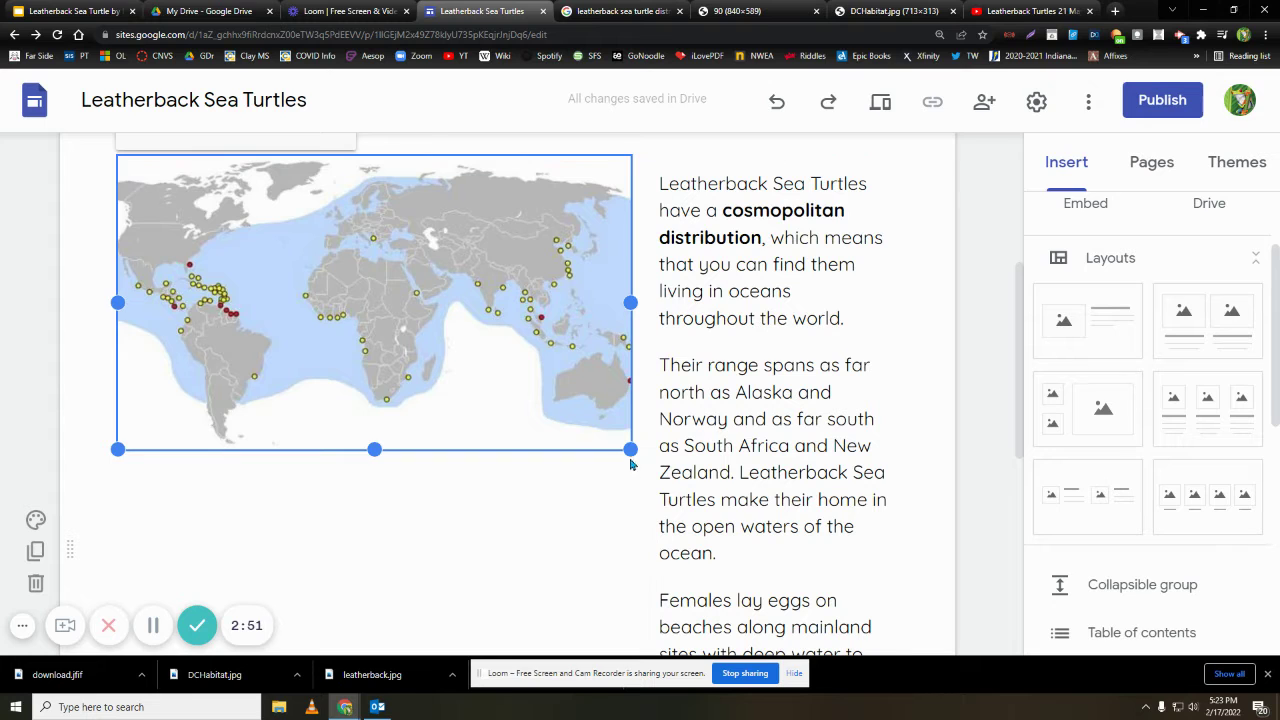
left_click_drag(630, 449, 622, 398)
Widen the habitat text box toward the map so it fills the space beside the image
left_click(886, 386)
scroll(803, 586, "down", 3)
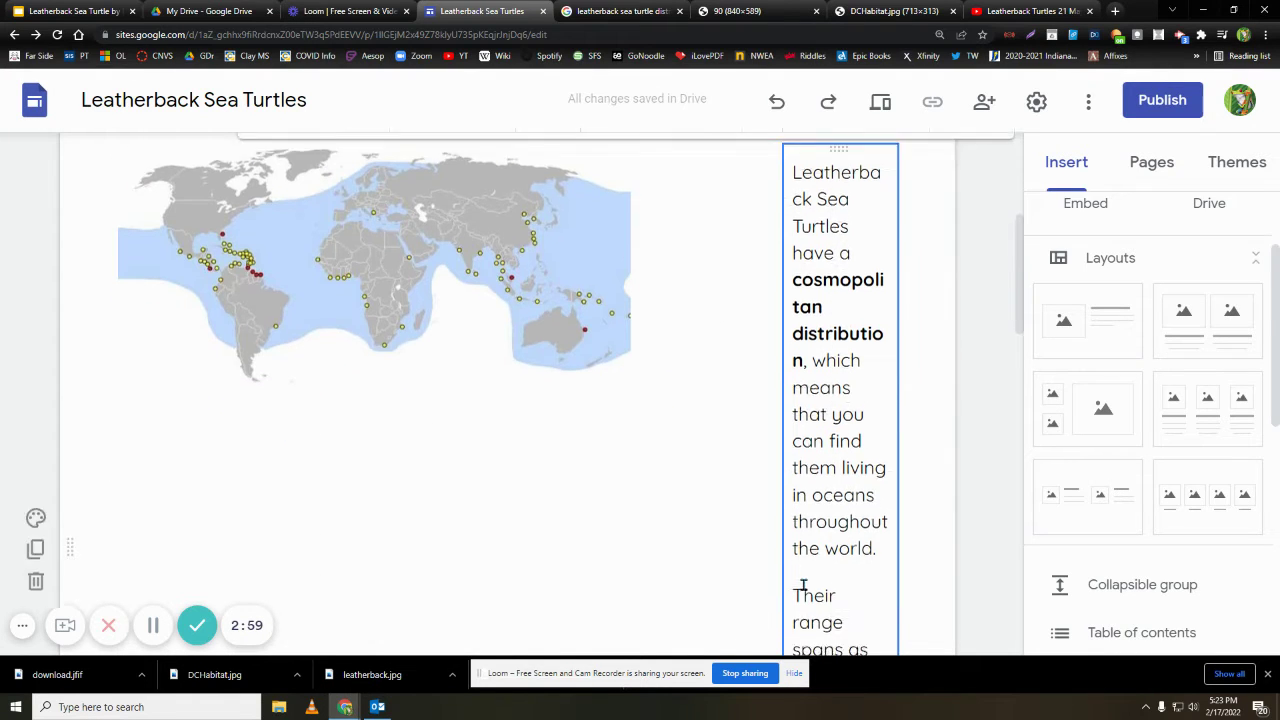
left_click_drag(786, 621, 634, 586)
Review how the length of the text column compares with the height of the map beside it
scroll(726, 580, "up", 5)
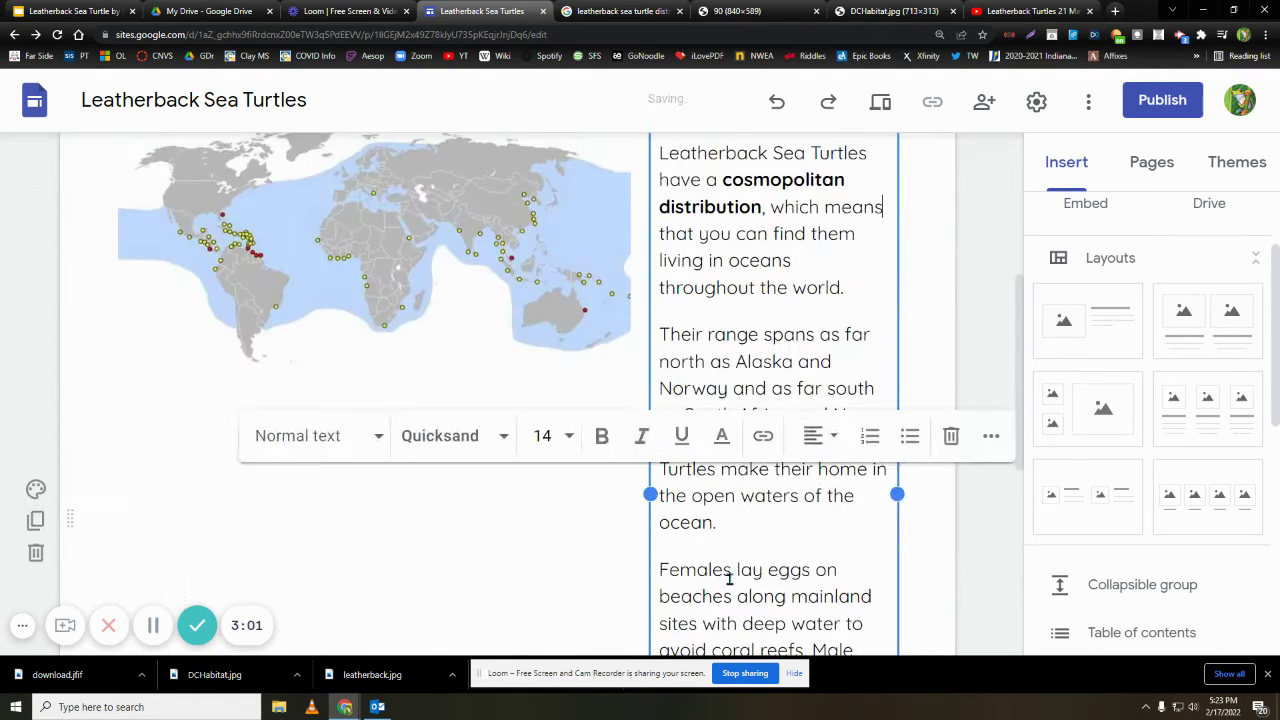
scroll(741, 494, "down", 5)
left_click(547, 424)
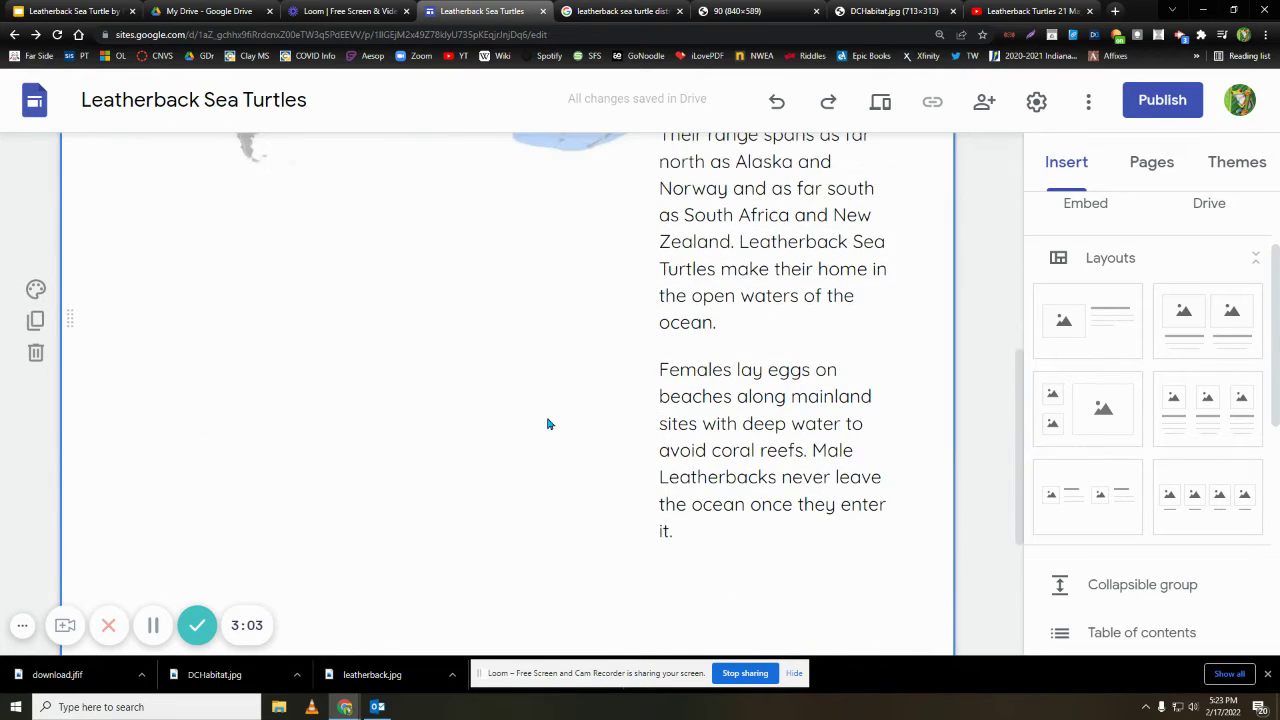
scroll(714, 537, "up", 3)
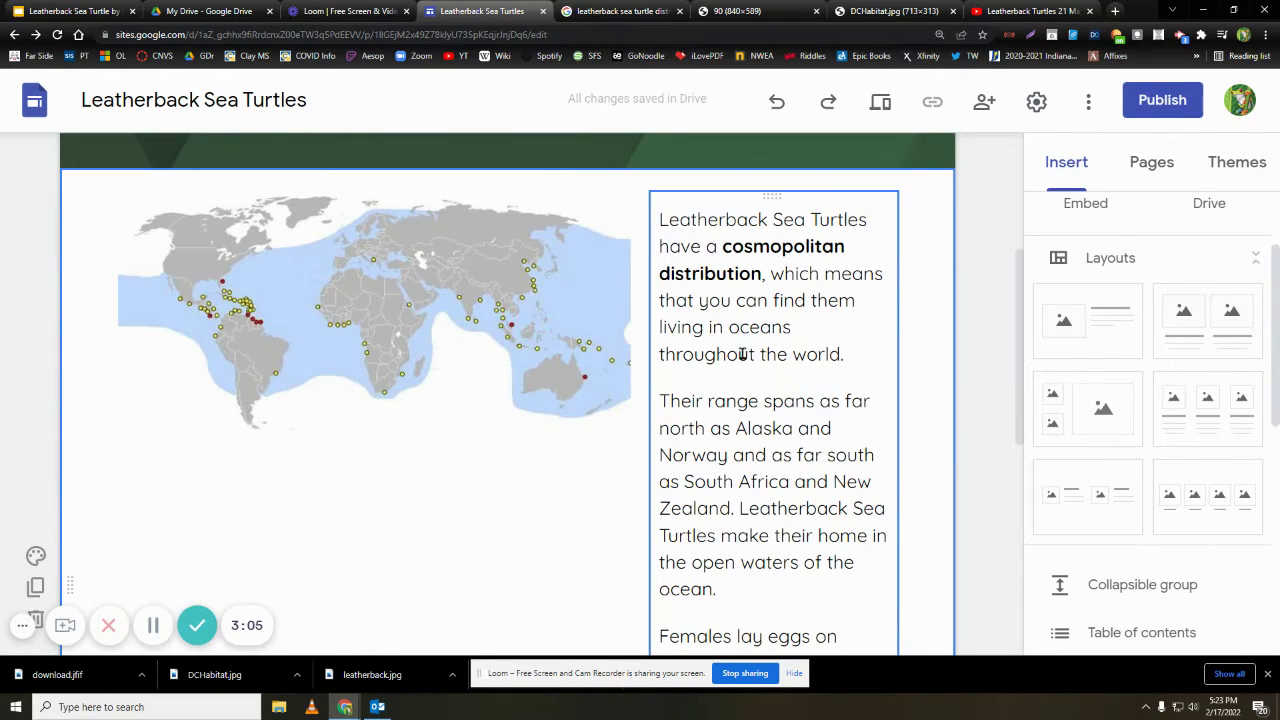
left_click(601, 307)
left_click(751, 379)
scroll(700, 410, "down", 2)
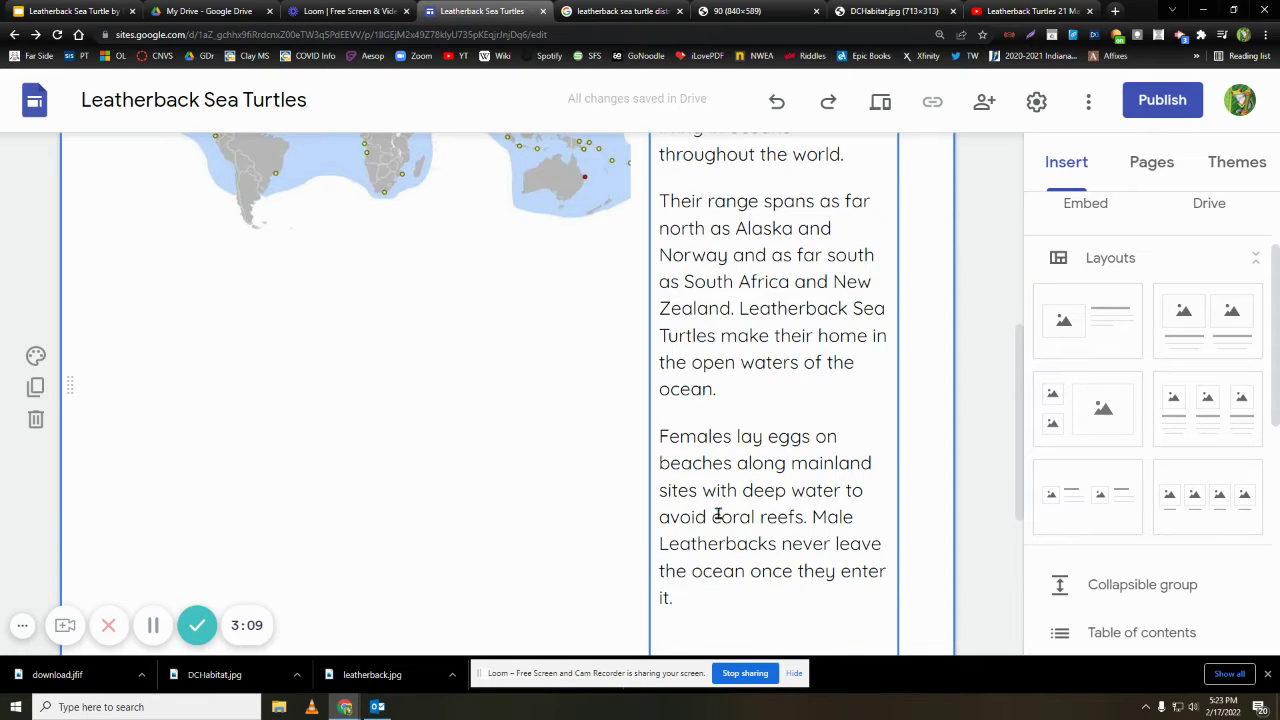
scroll(714, 514, "up", 2)
left_click(689, 390)
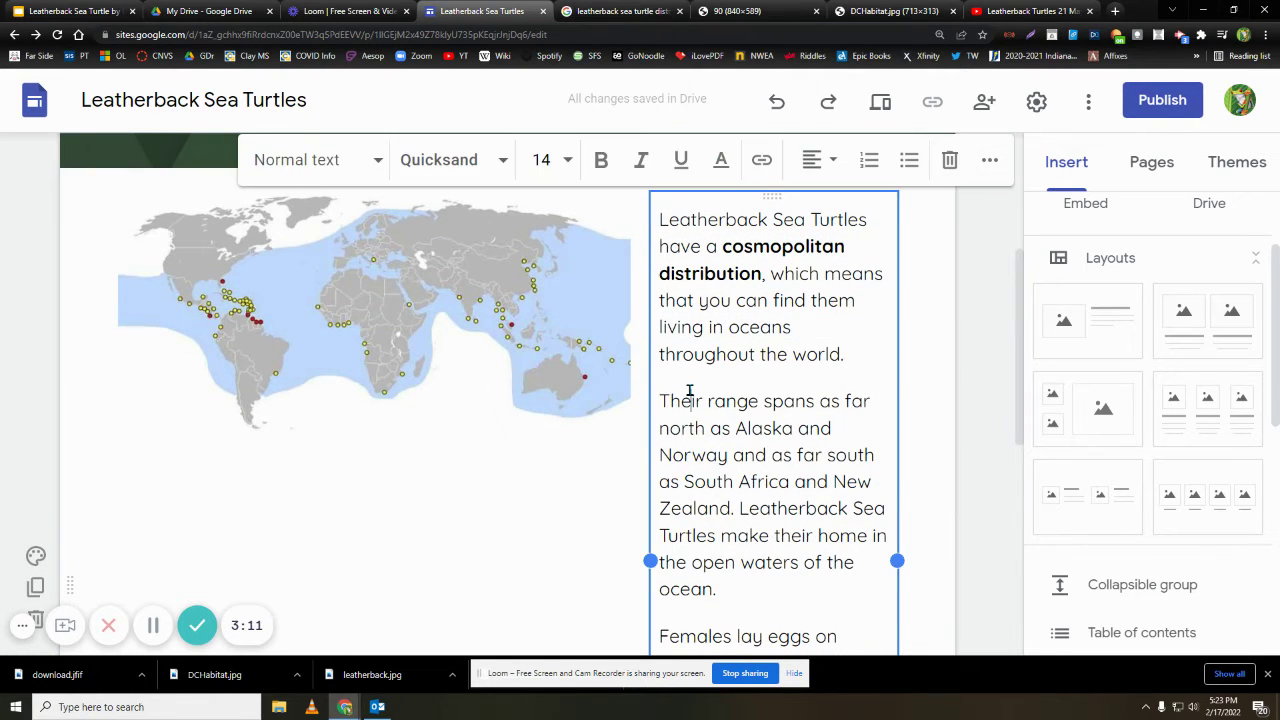
scroll(705, 415, "down", 2)
scroll(697, 483, "up", 1)
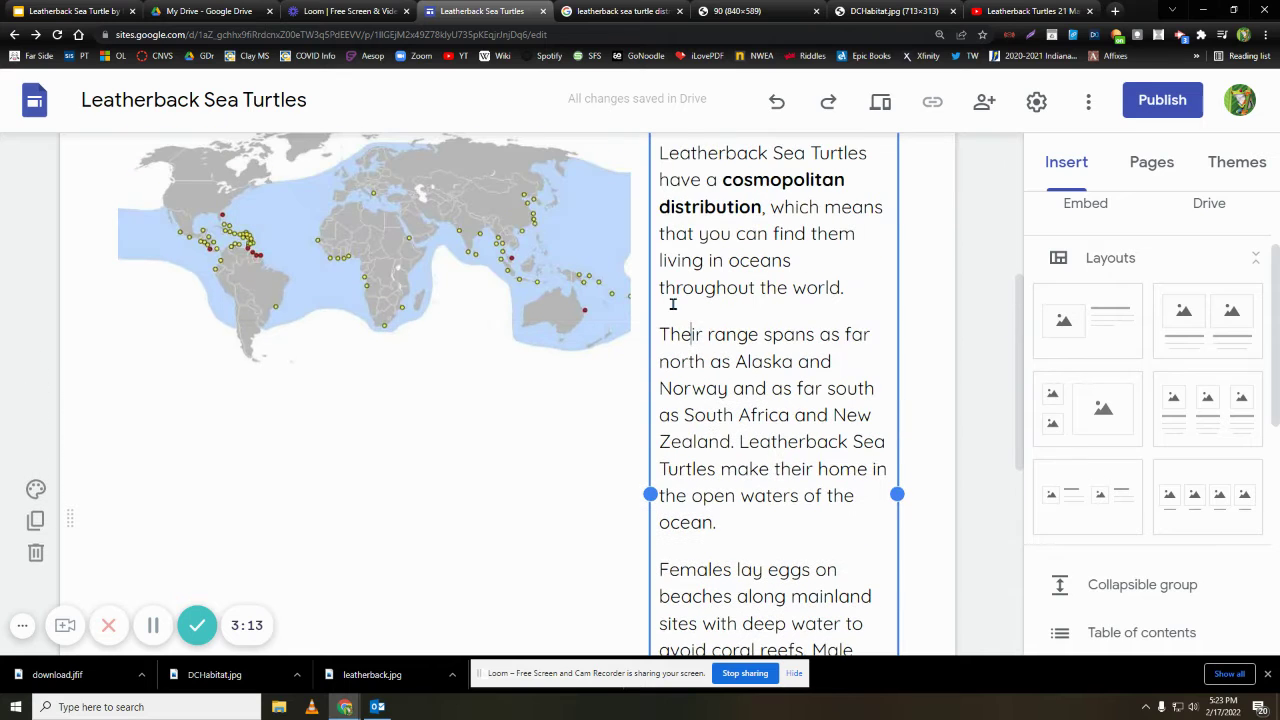
Copy the second and third habitat paragraphs, then delete them and the leftover blank lines from the map's text box
left_click_drag(660, 333, 829, 407)
key("ctrl+c")
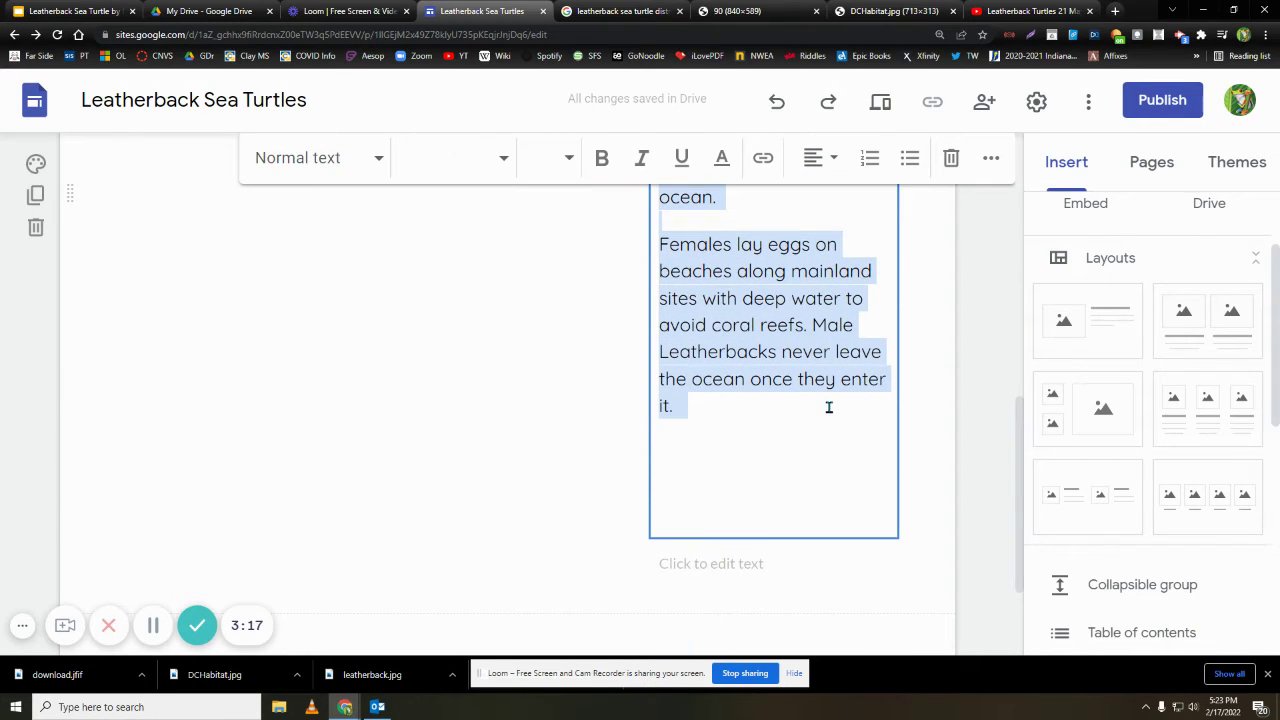
key("BackSpace")
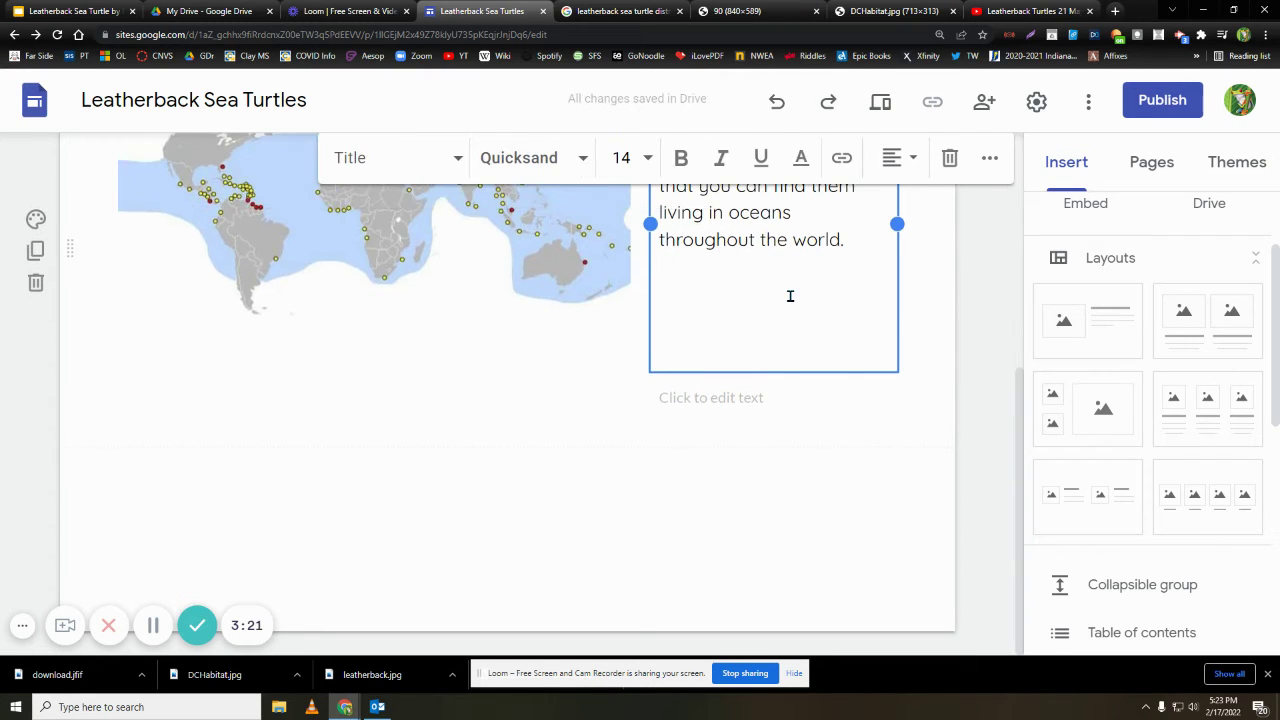
key("BackSpace")
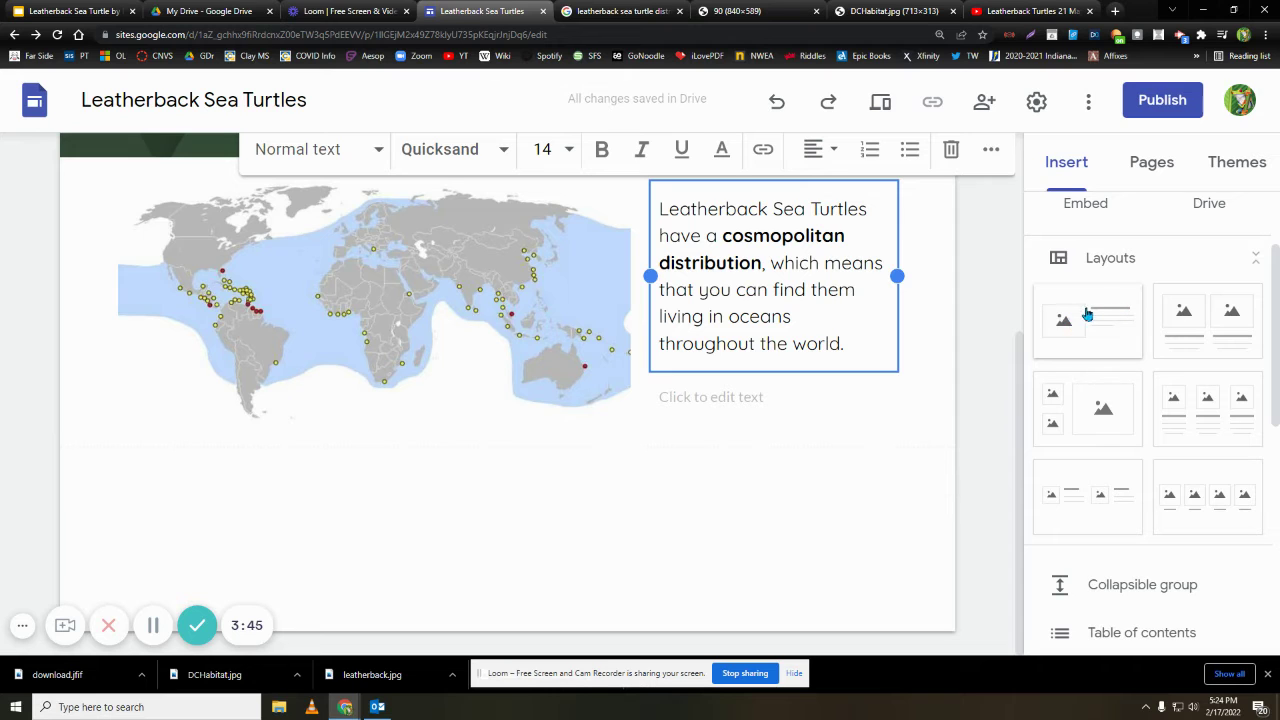
Add another image-with-text section below the map and paste the range and egg-laying paragraphs into its title text box
left_click(1063, 330)
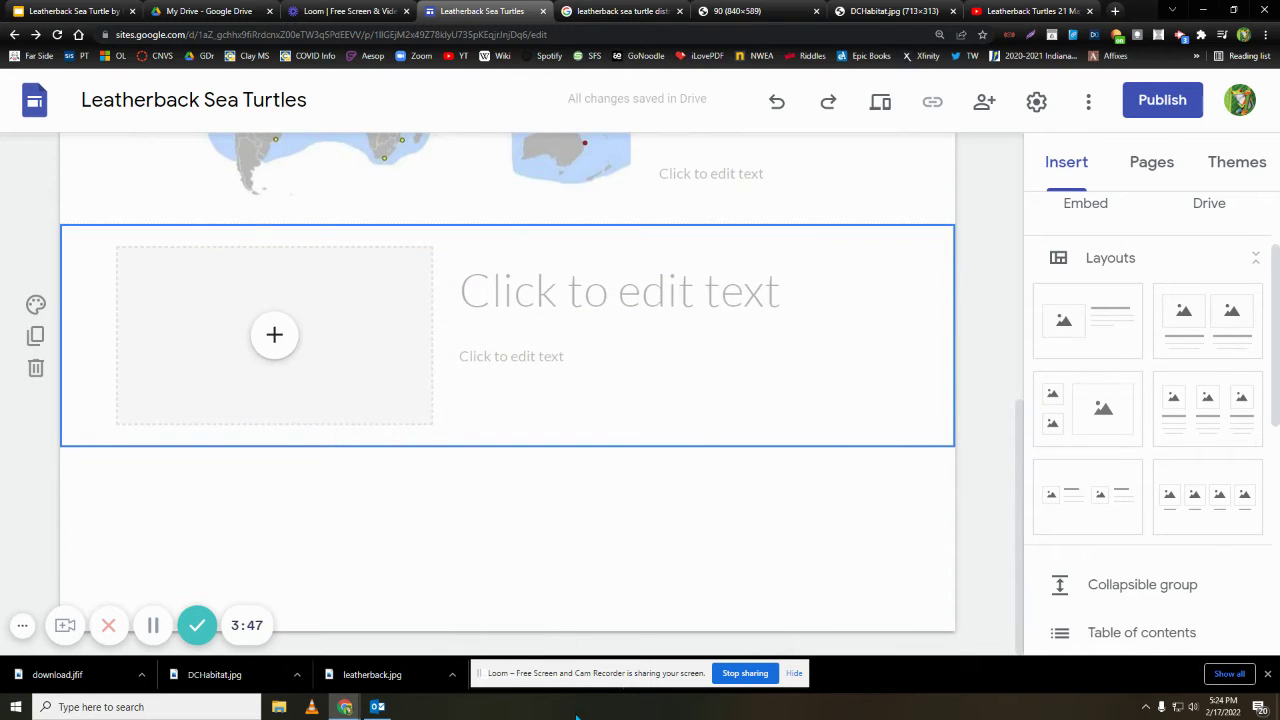
scroll(569, 500, "up", 3)
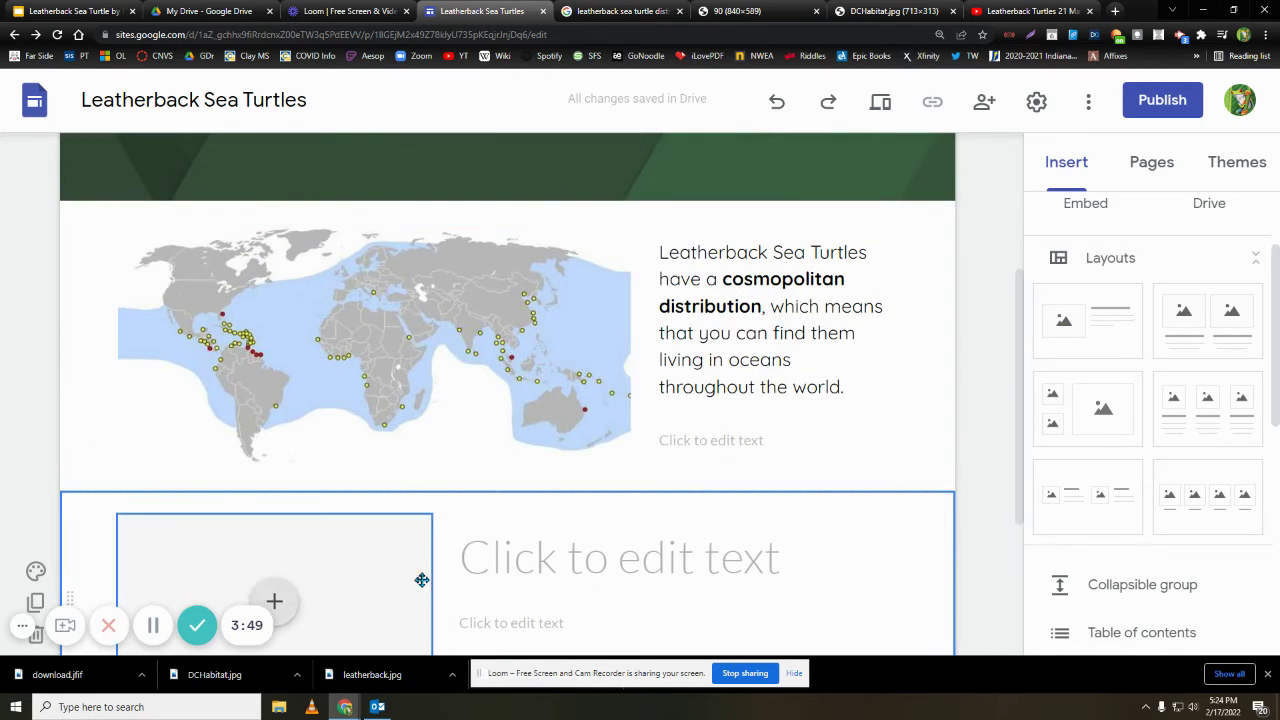
left_click(555, 560)
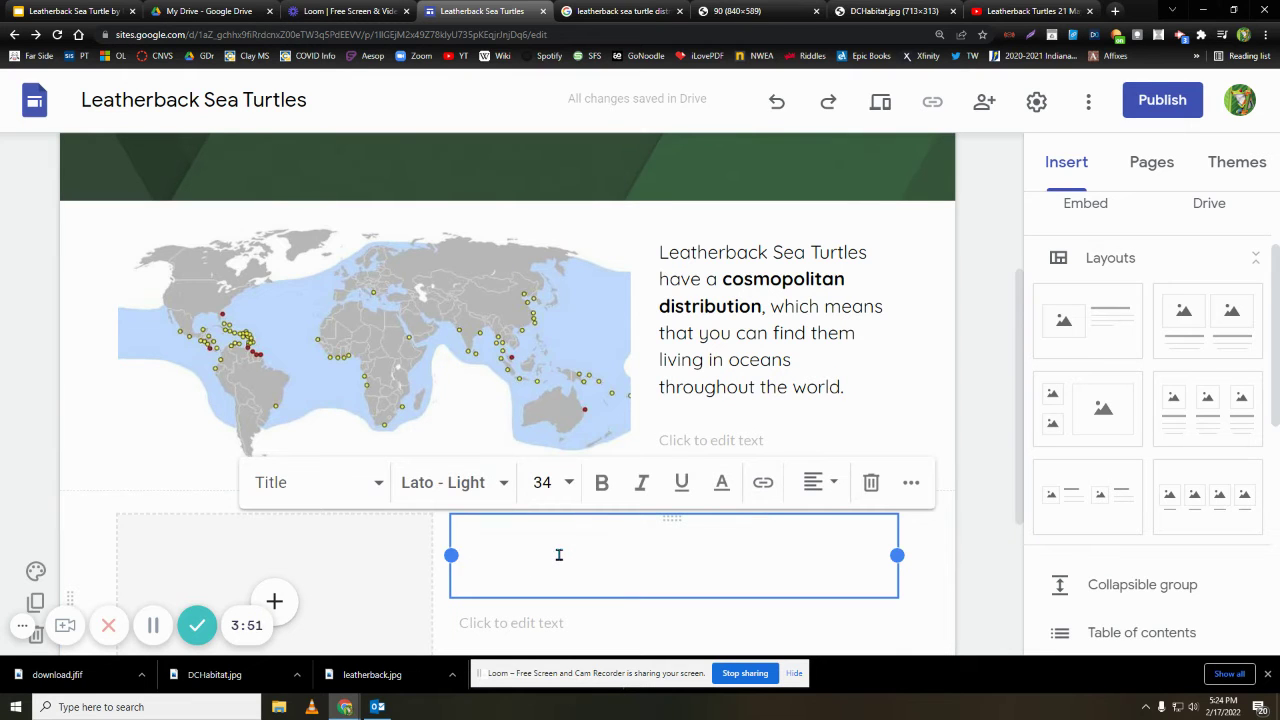
key("ctrl+v")
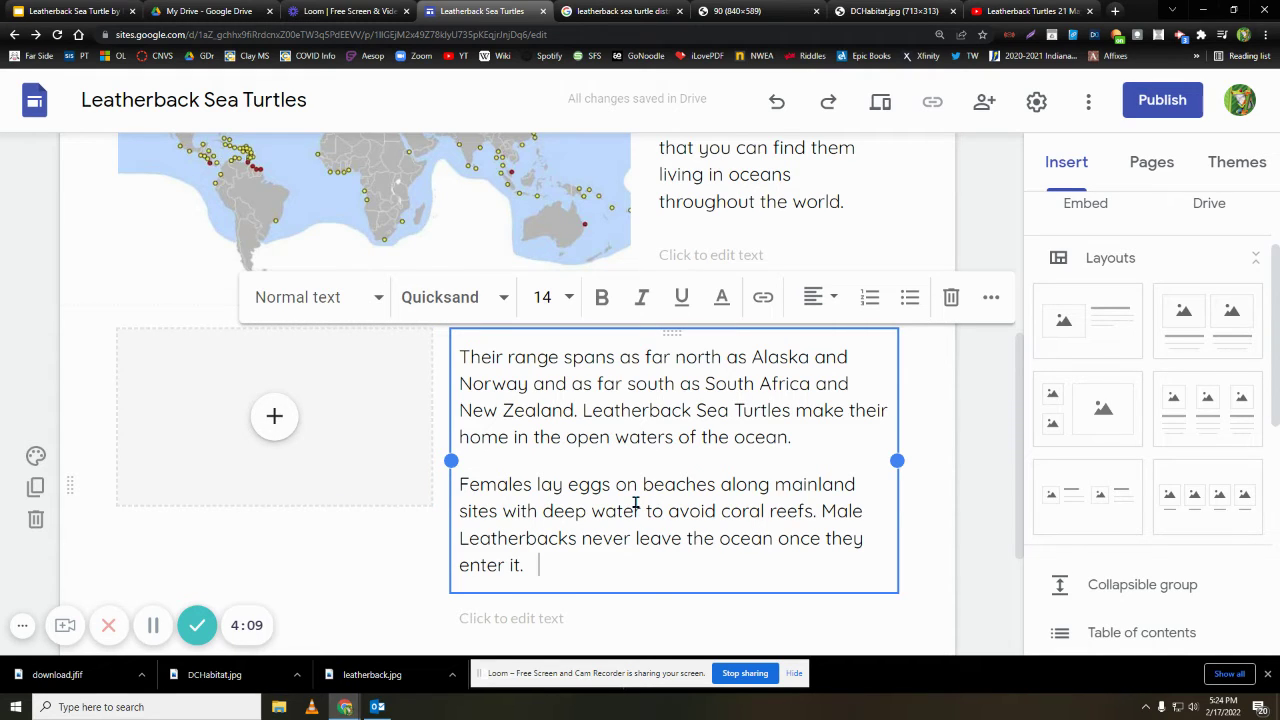
Open the insert options for the empty image placeholder beside the range and egg-laying paragraphs
left_click(275, 420)
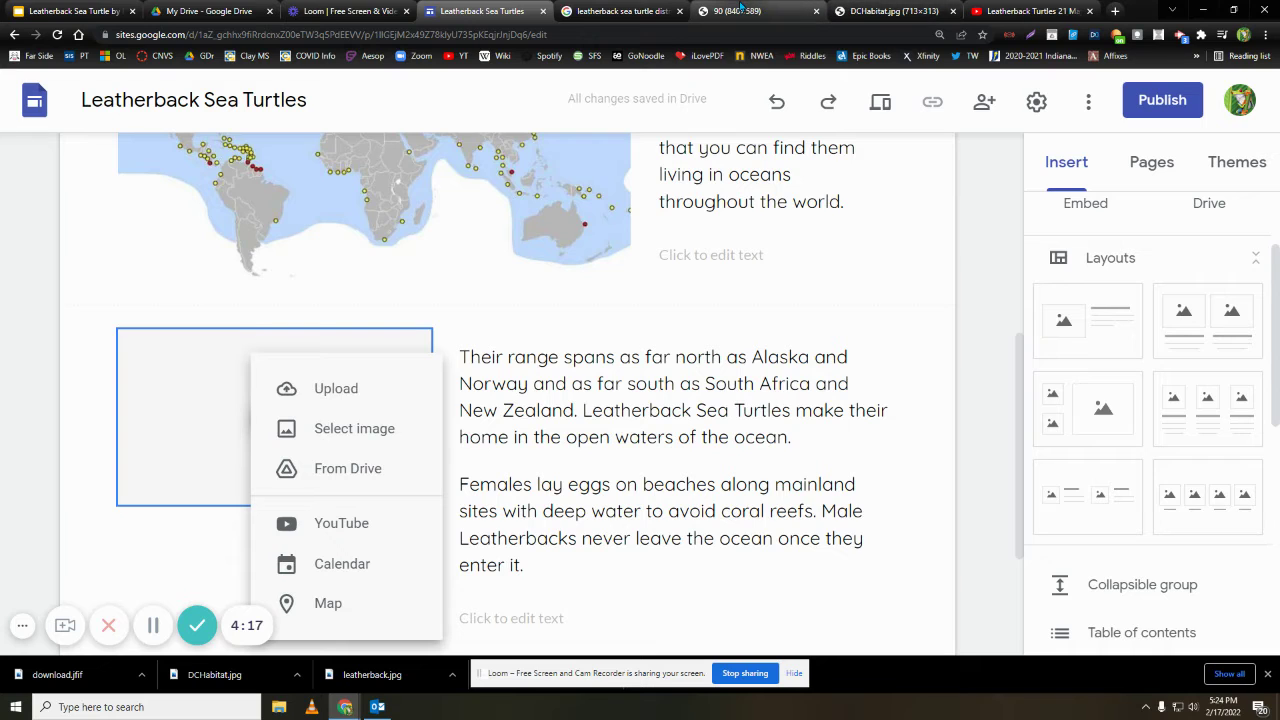
left_click(740, 10)
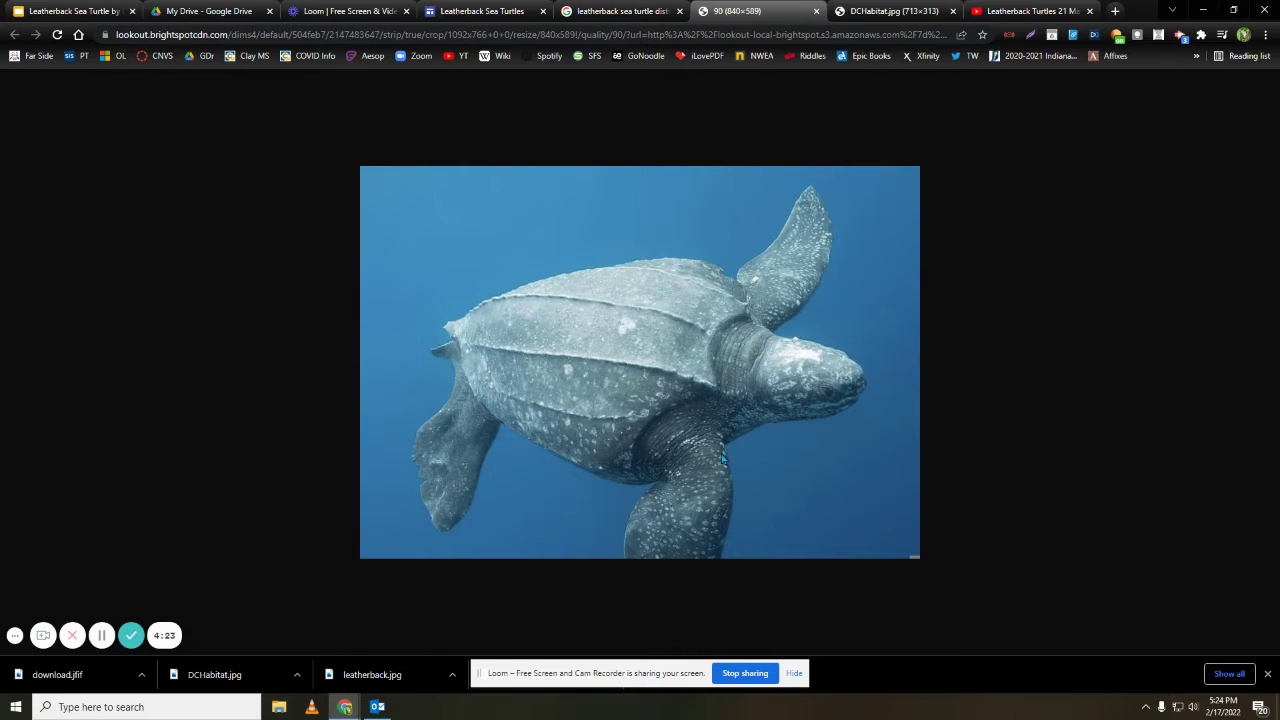
right_click(603, 246)
left_click(662, 270)
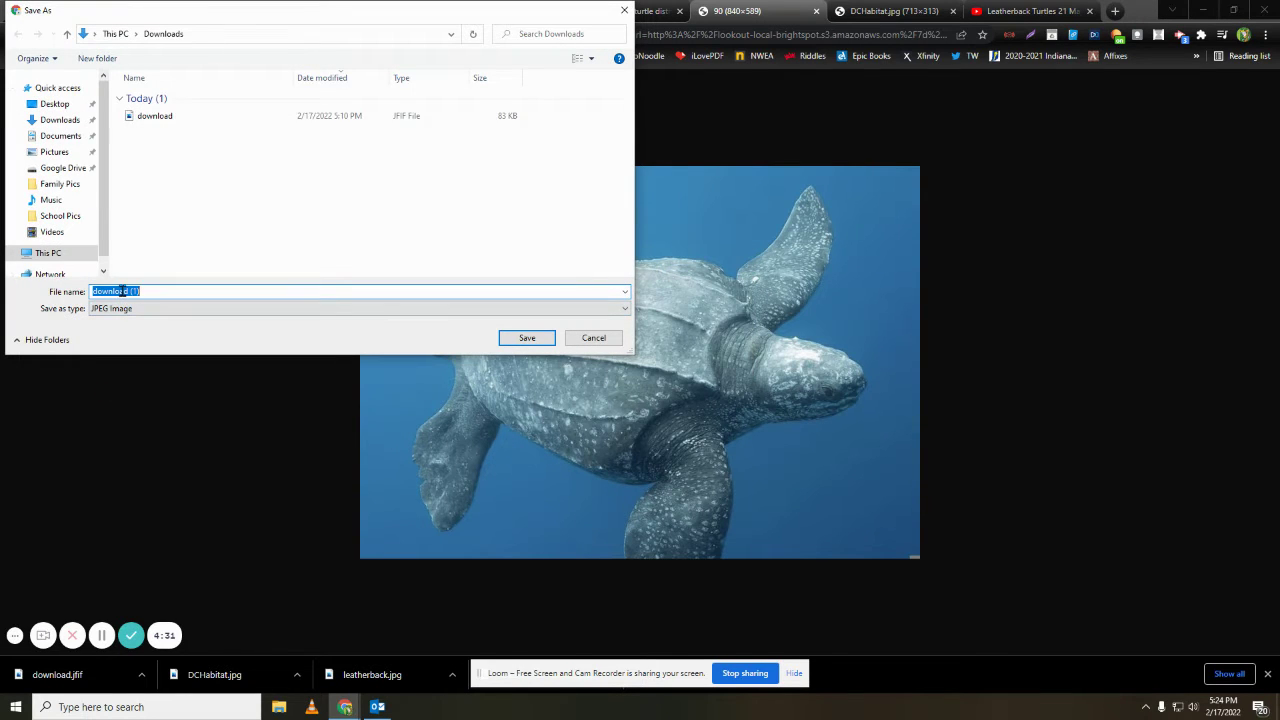
double_click(122, 292)
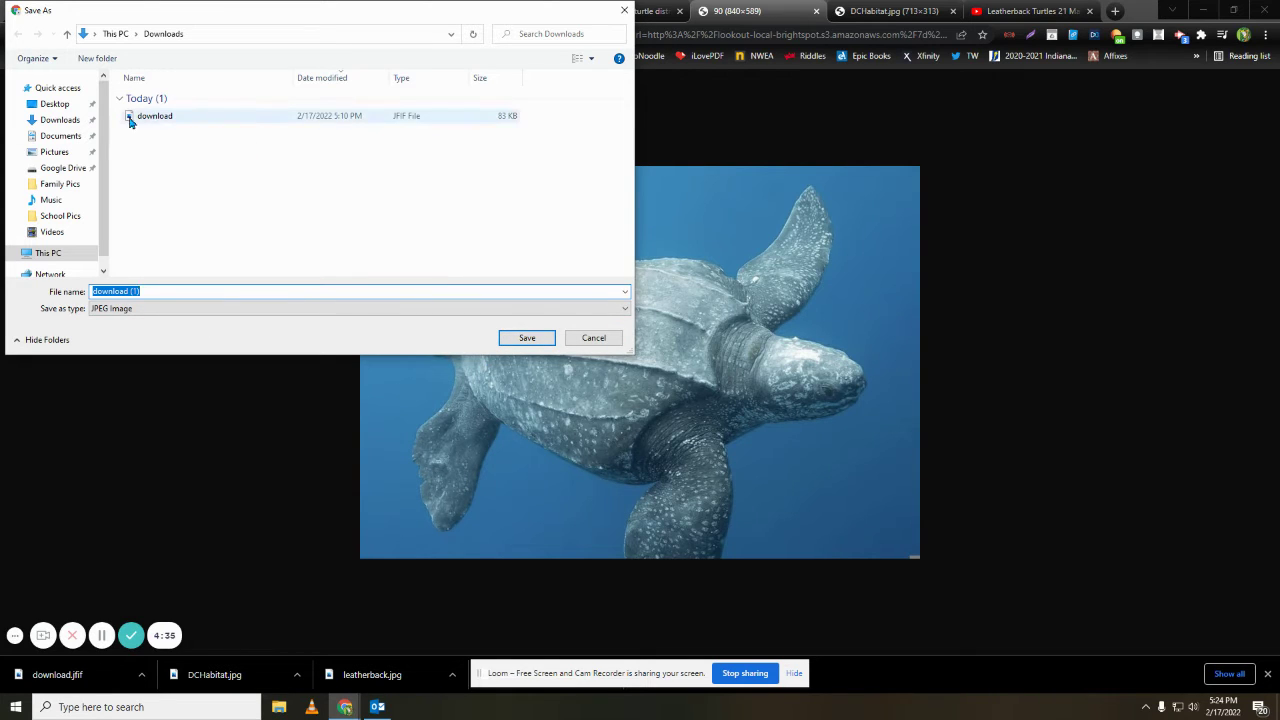
left_click(593, 338)
left_click(470, 11)
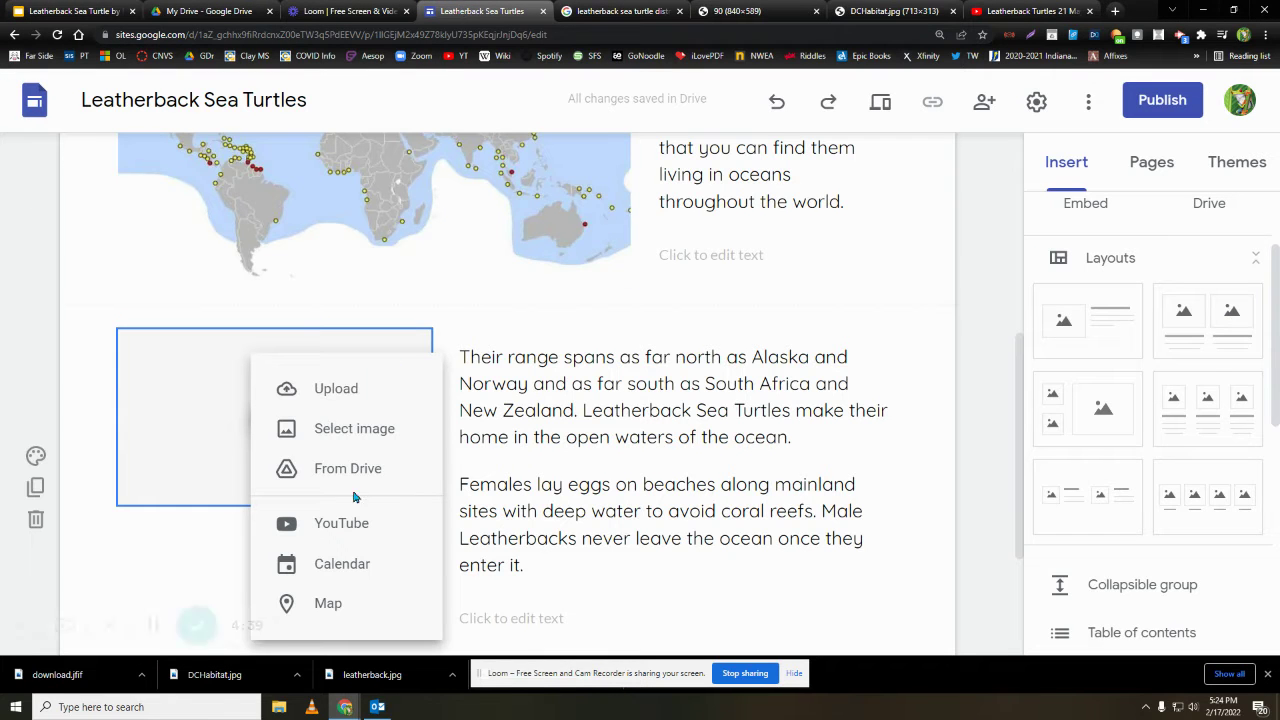
Upload the turtle photo named download from the Downloads folder into the empty image placeholder
left_click(329, 392)
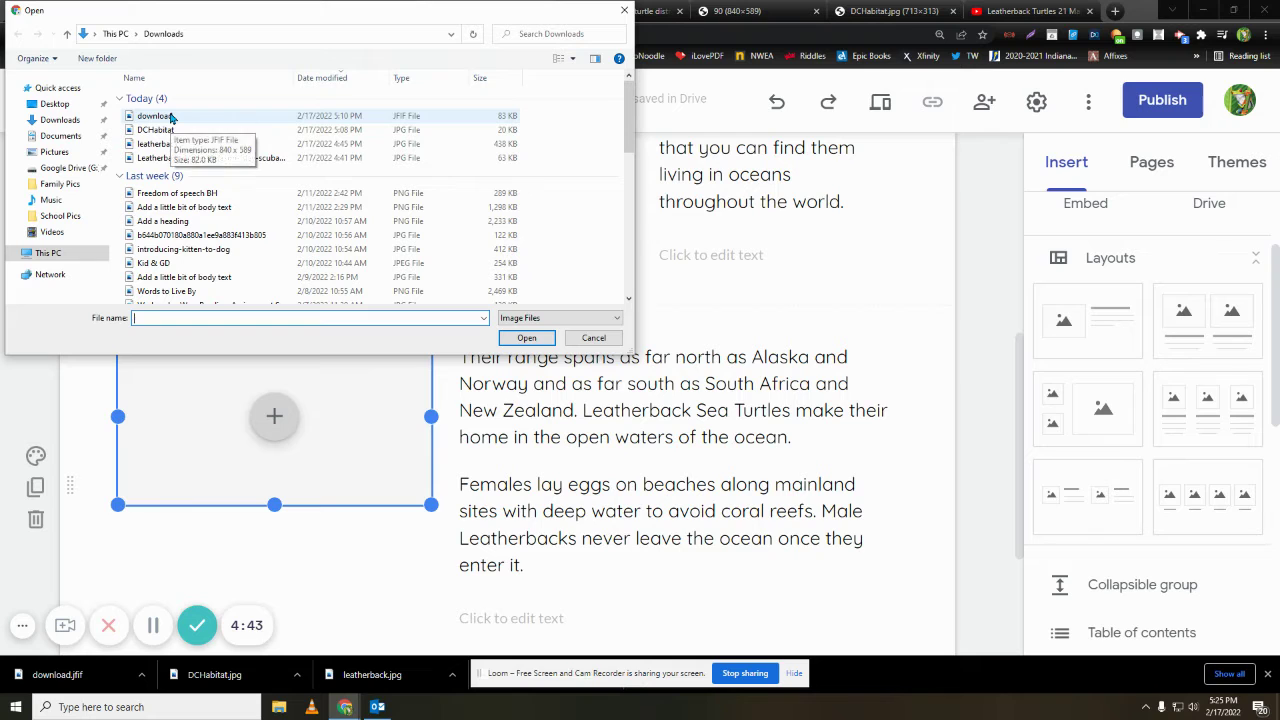
left_click(171, 118)
left_click(521, 340)
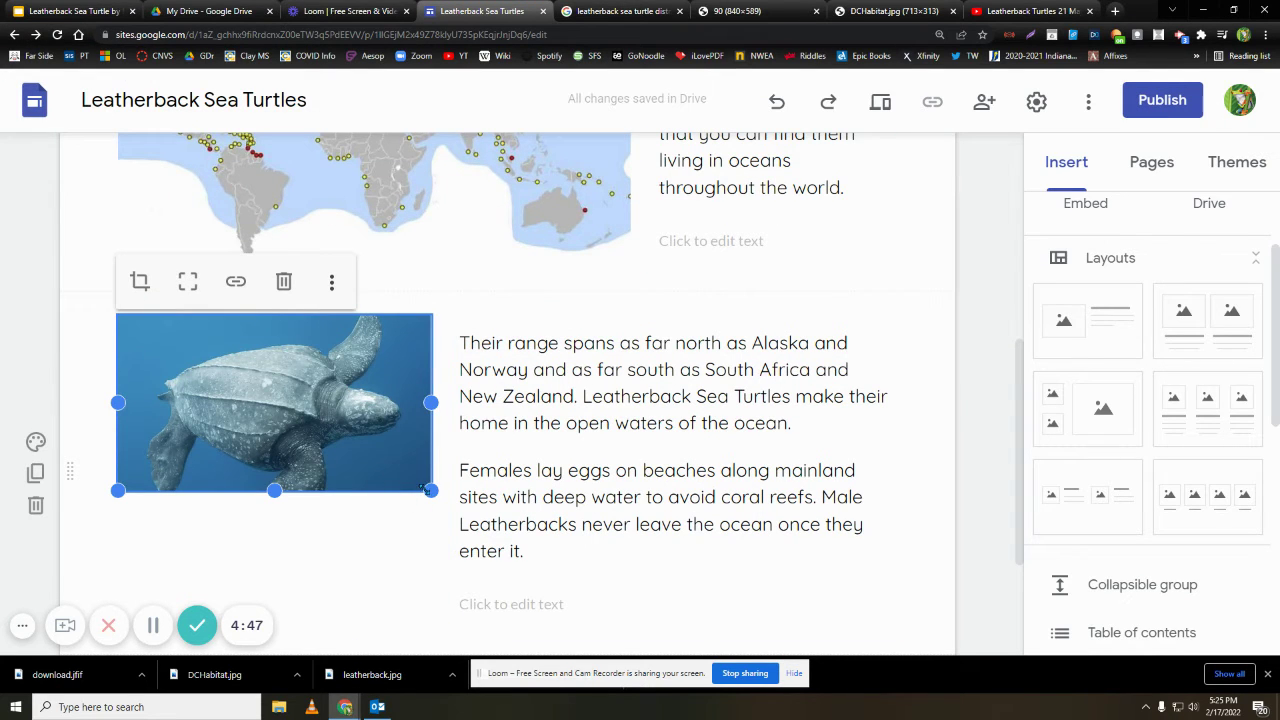
Enlarge the turtle photo to about half the section's width and compare its height with the text beside it
left_click_drag(430, 490, 578, 576)
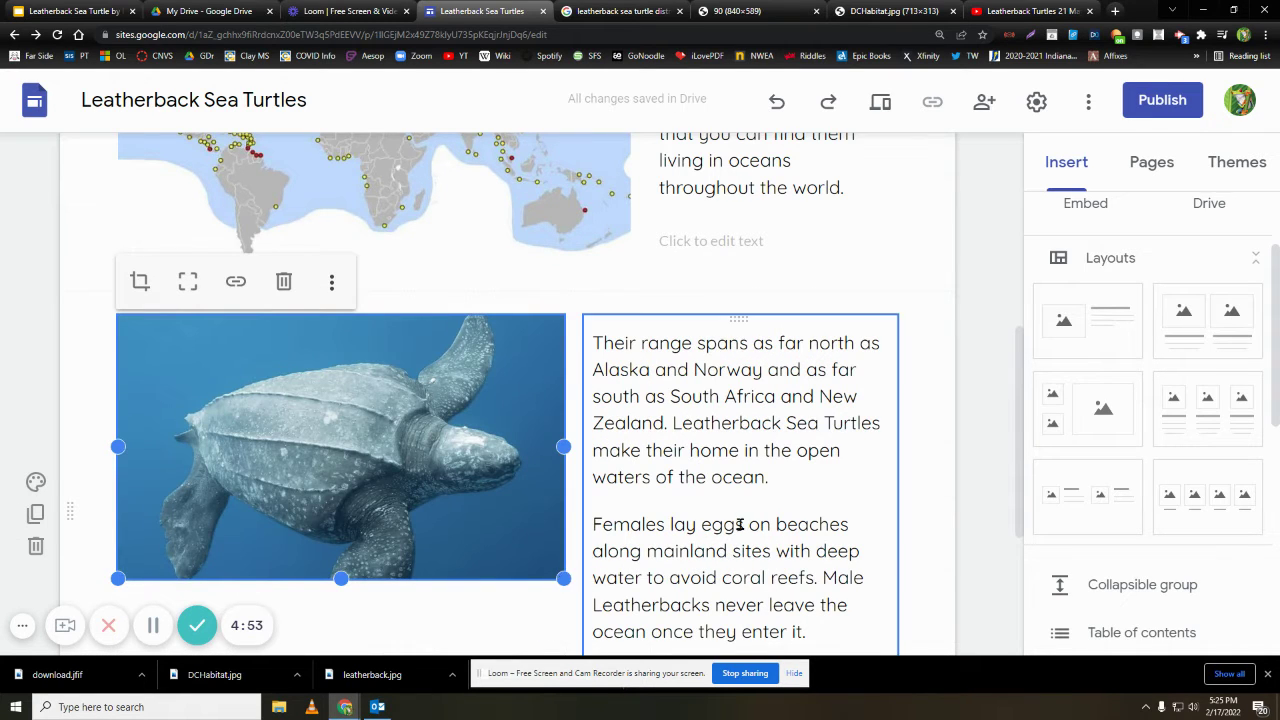
scroll(735, 490, "down", 3)
scroll(730, 340, "up", 3)
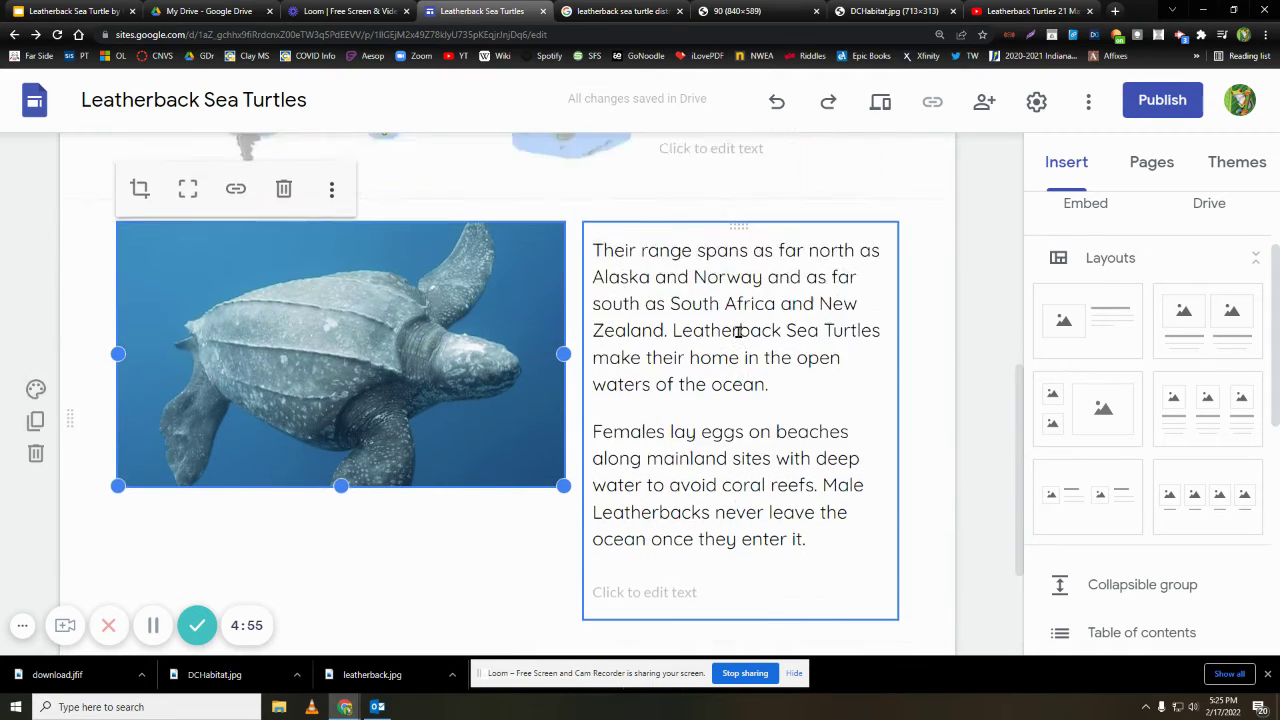
Try a smaller turtle photo with the range and egg-laying text box widened toward it
left_click_drag(565, 575, 510, 556)
left_click(629, 497)
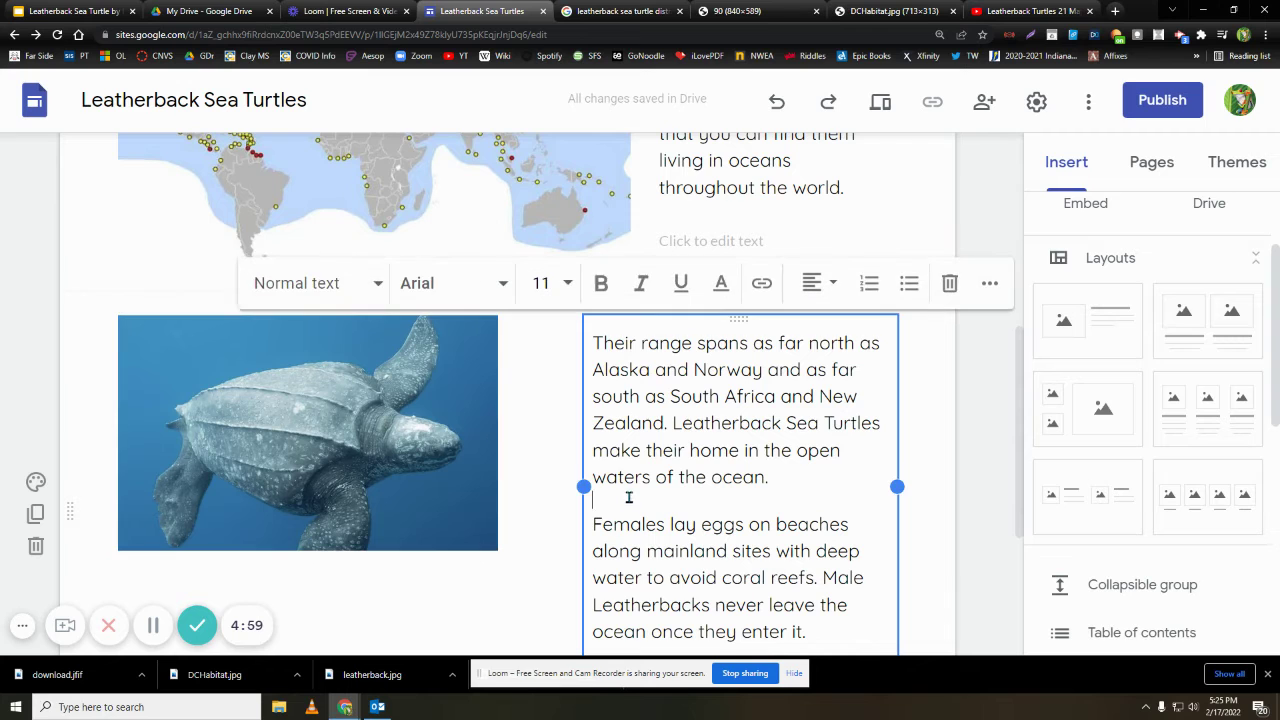
left_click_drag(584, 486, 515, 476)
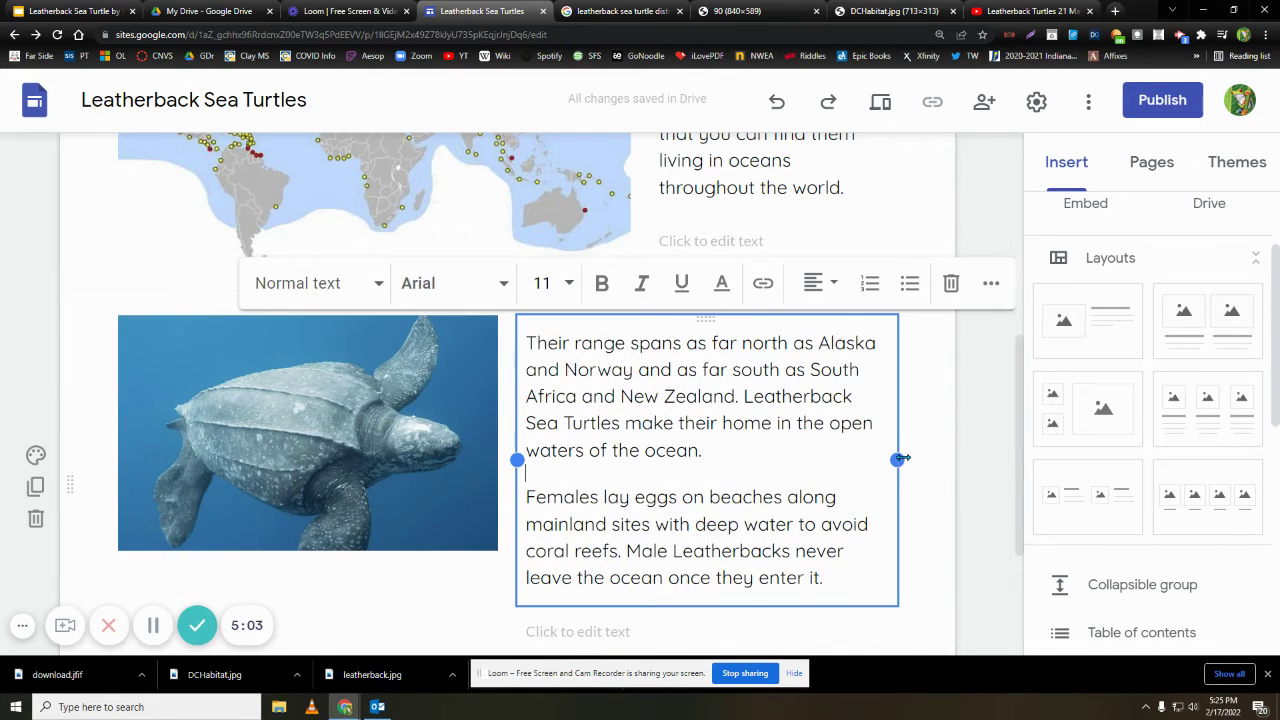
mouse_move(898, 461)
left_mouse_down()
mouse_move(940, 474)
mouse_move(881, 458)
left_mouse_up()
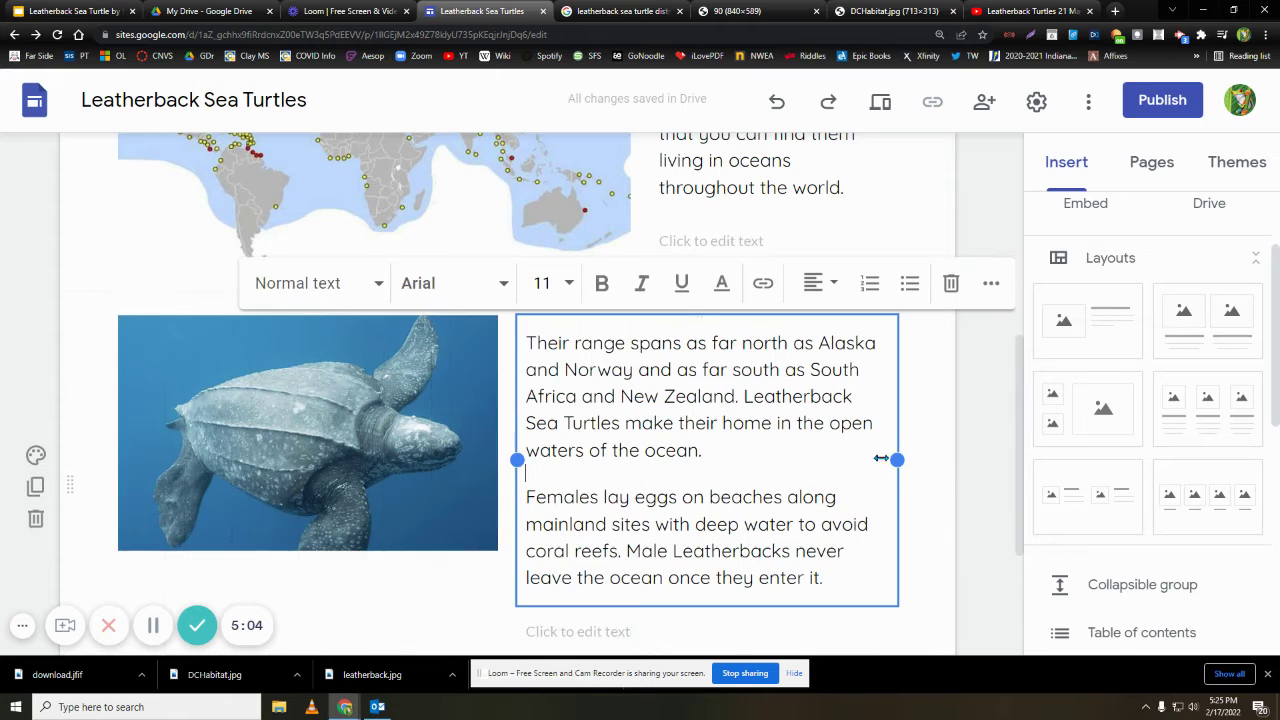
Enlarge the turtle photo so it takes up about half the section and better matches the text column's height
left_click(188, 468)
left_click_drag(499, 549, 564, 593)
scroll(818, 515, "up", 3)
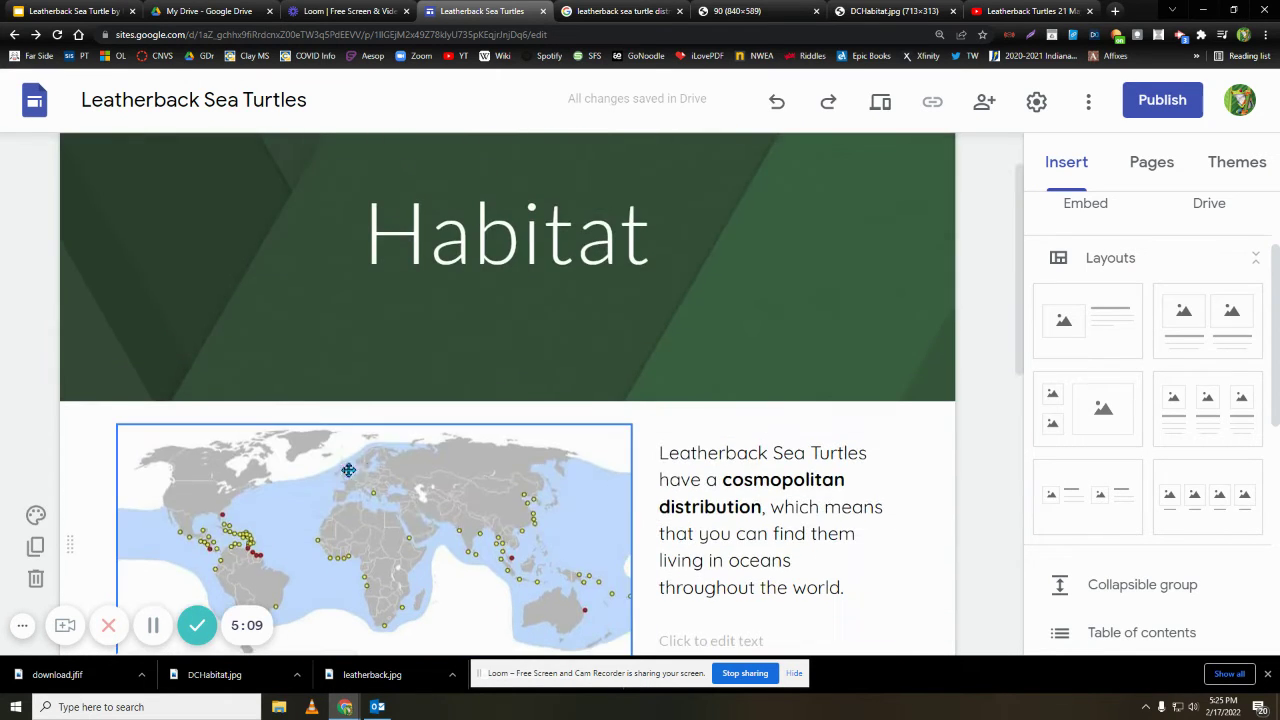
scroll(838, 479, "down", 4)
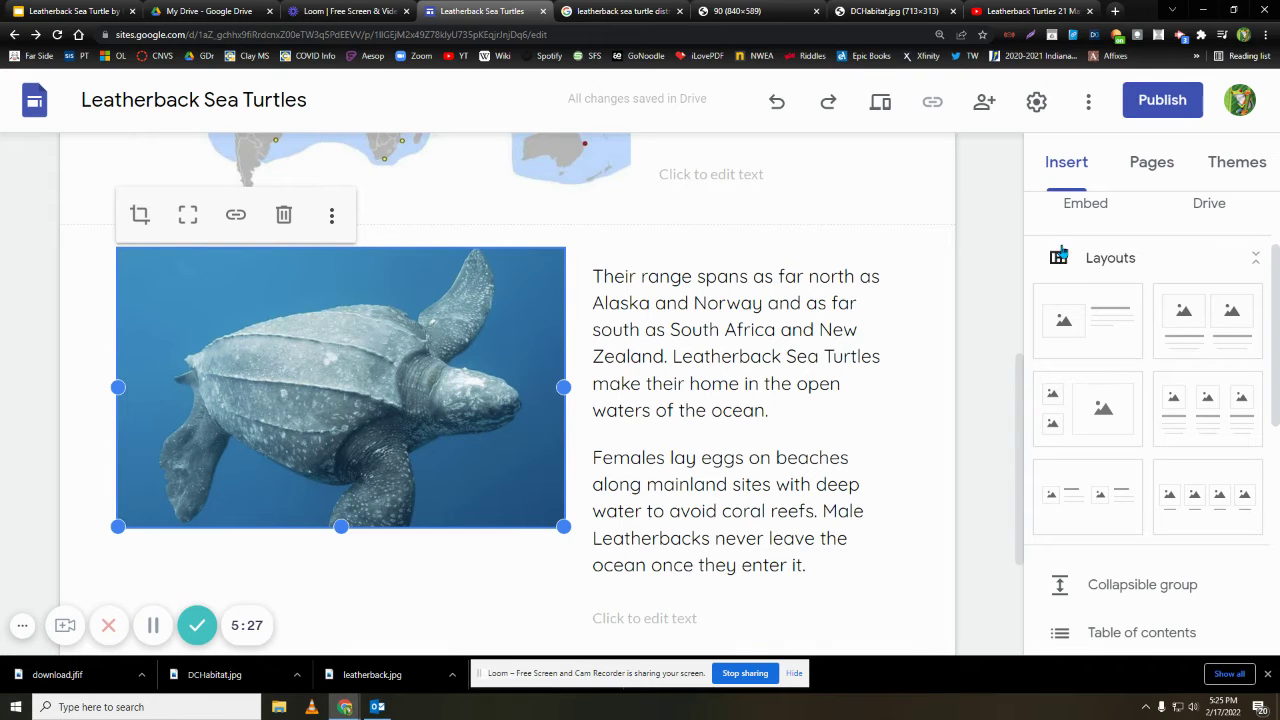
Switch to YouTube, play a few seconds of "Leatherback Turtles 21 May 2013", pause it and return to the site editor
left_click(1030, 10)
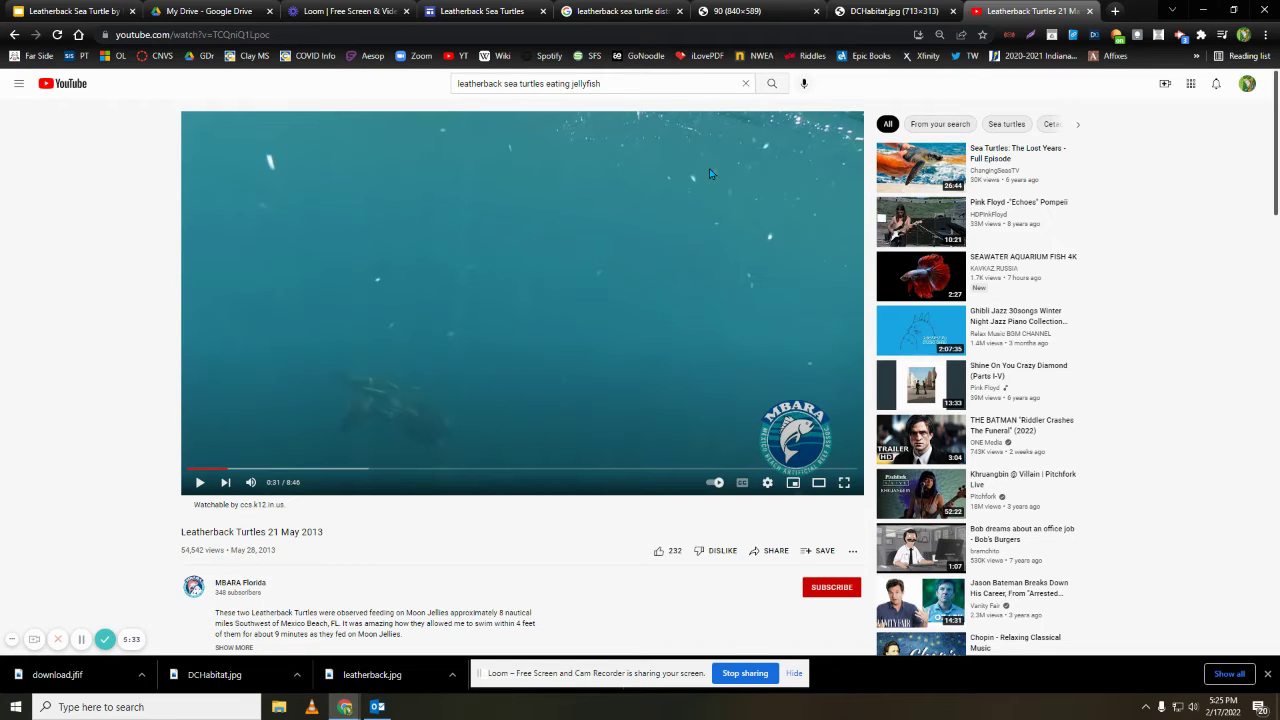
left_click(197, 484)
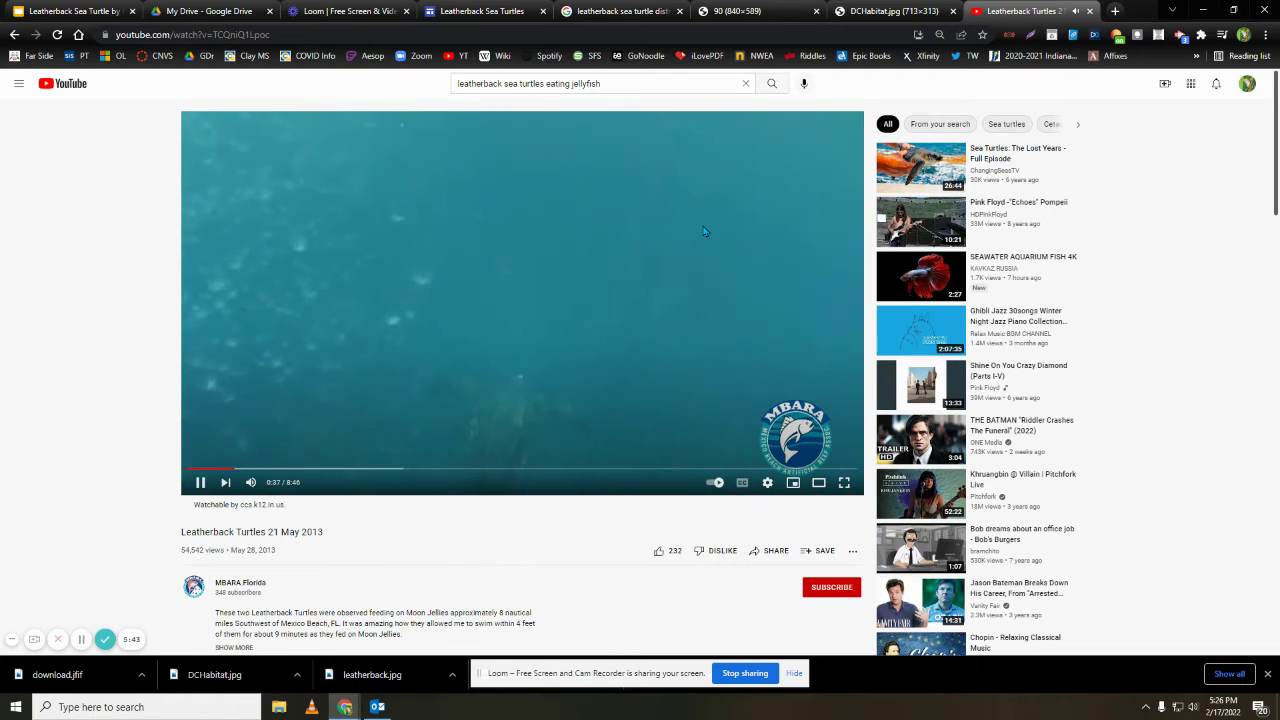
left_click(200, 484)
left_click(482, 11)
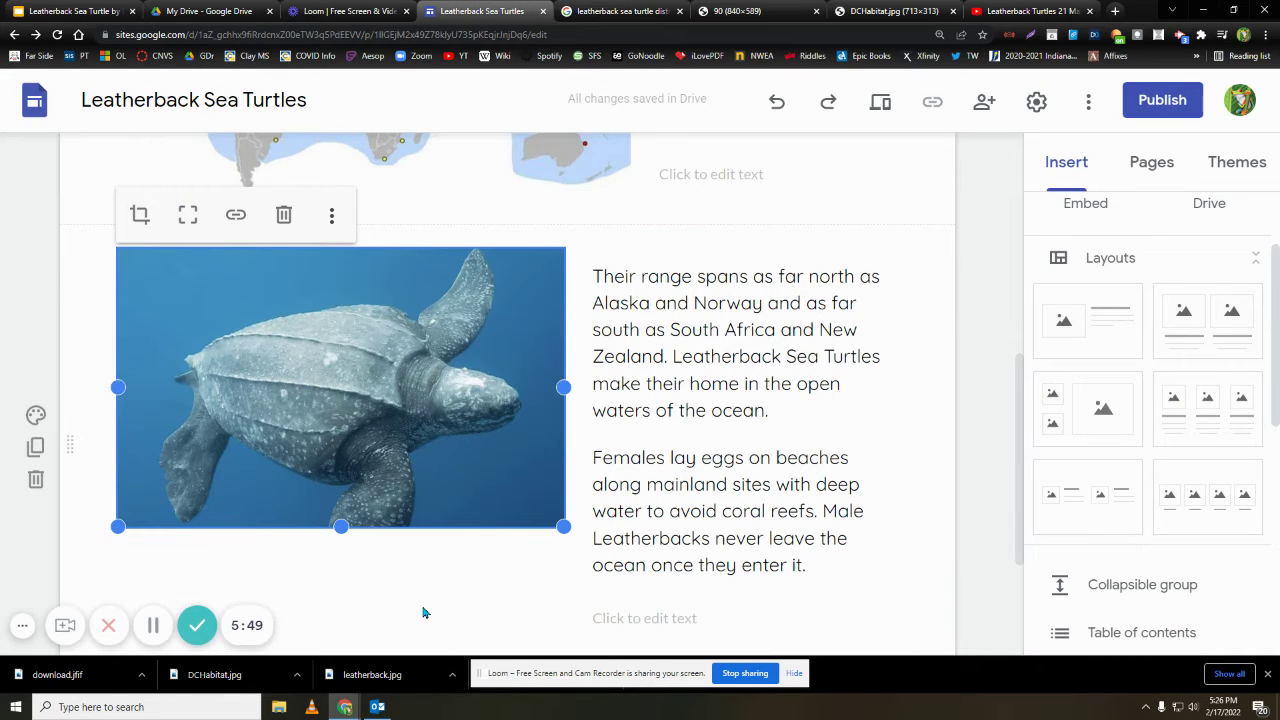
Start embedding web content on the Habitat page using embed code instead of a URL
scroll(983, 460, "up", 3)
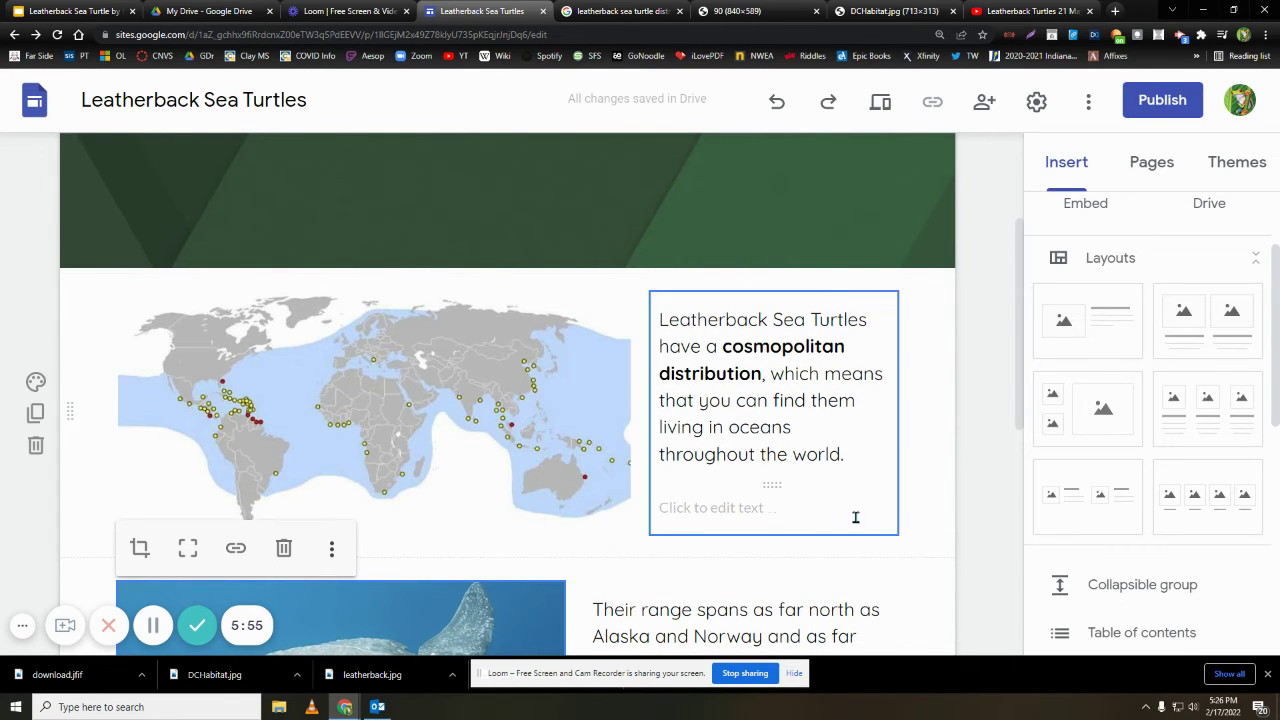
scroll(900, 527, "up", 3)
scroll(1130, 255, "up", 2)
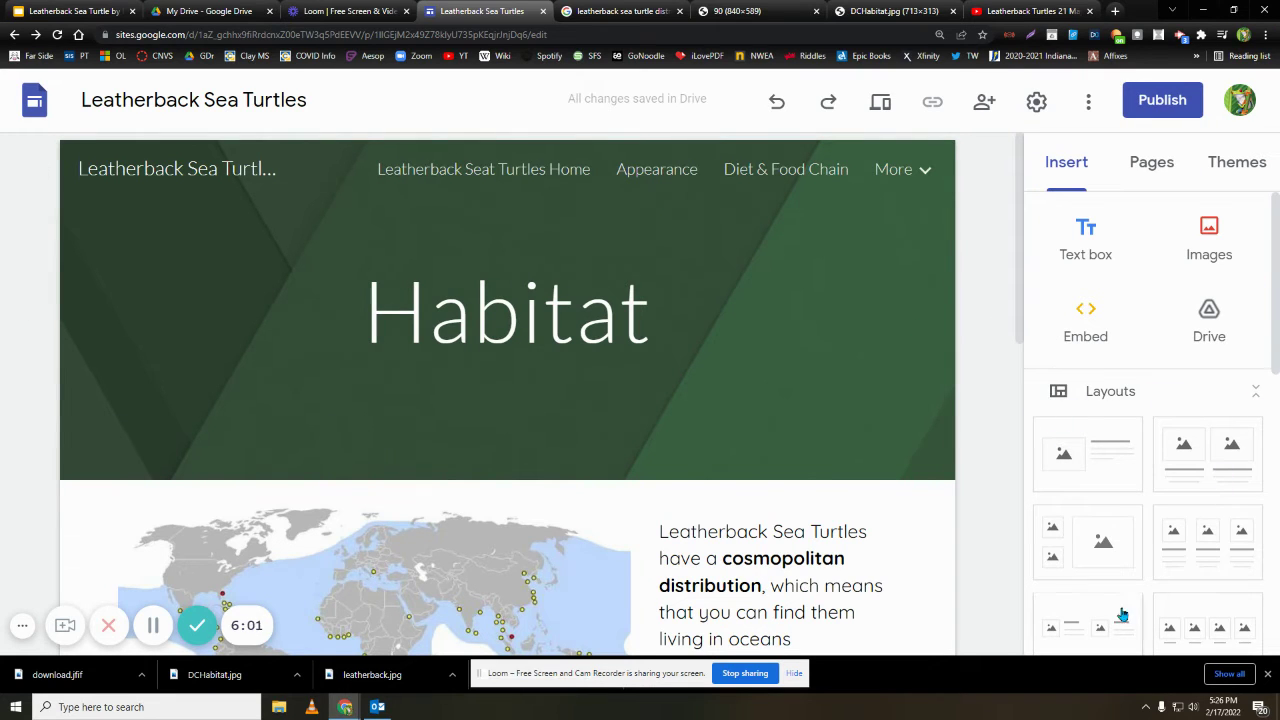
left_click(1086, 316)
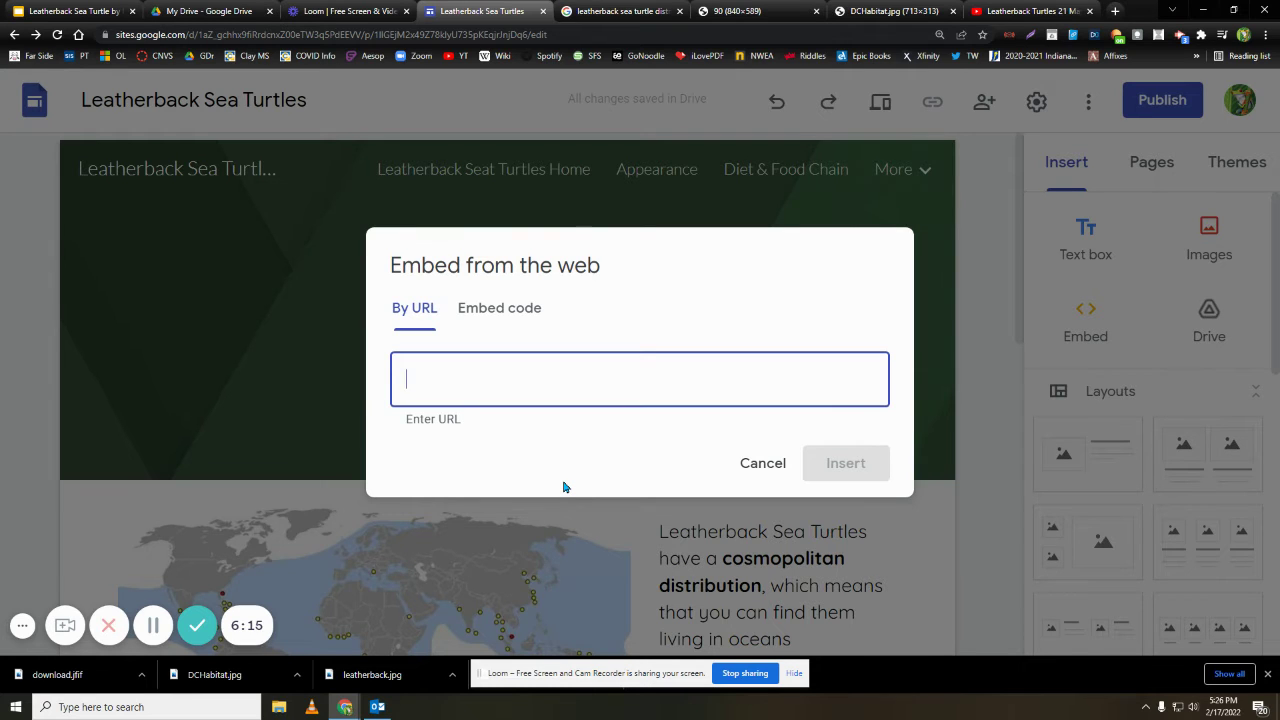
left_click(475, 311)
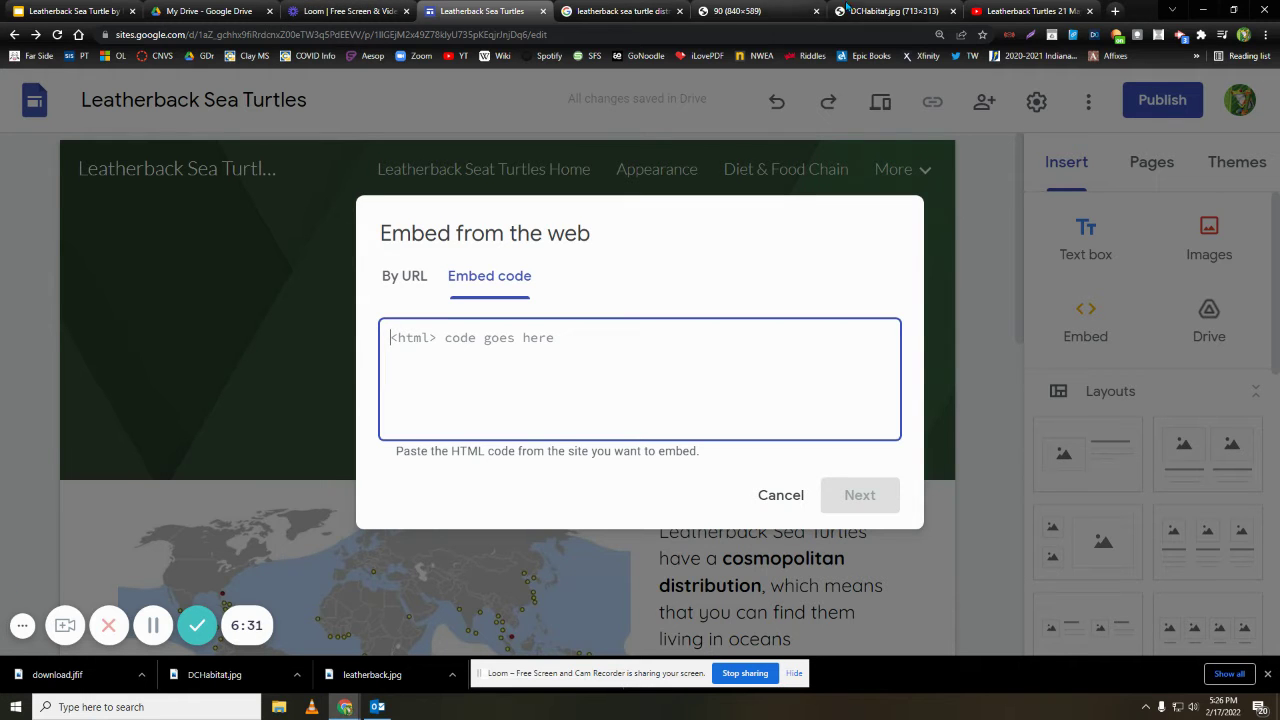
Switch to YouTube and copy the iframe embed code of the "Leatherback Turtles 21 May 2013" video
left_click(995, 10)
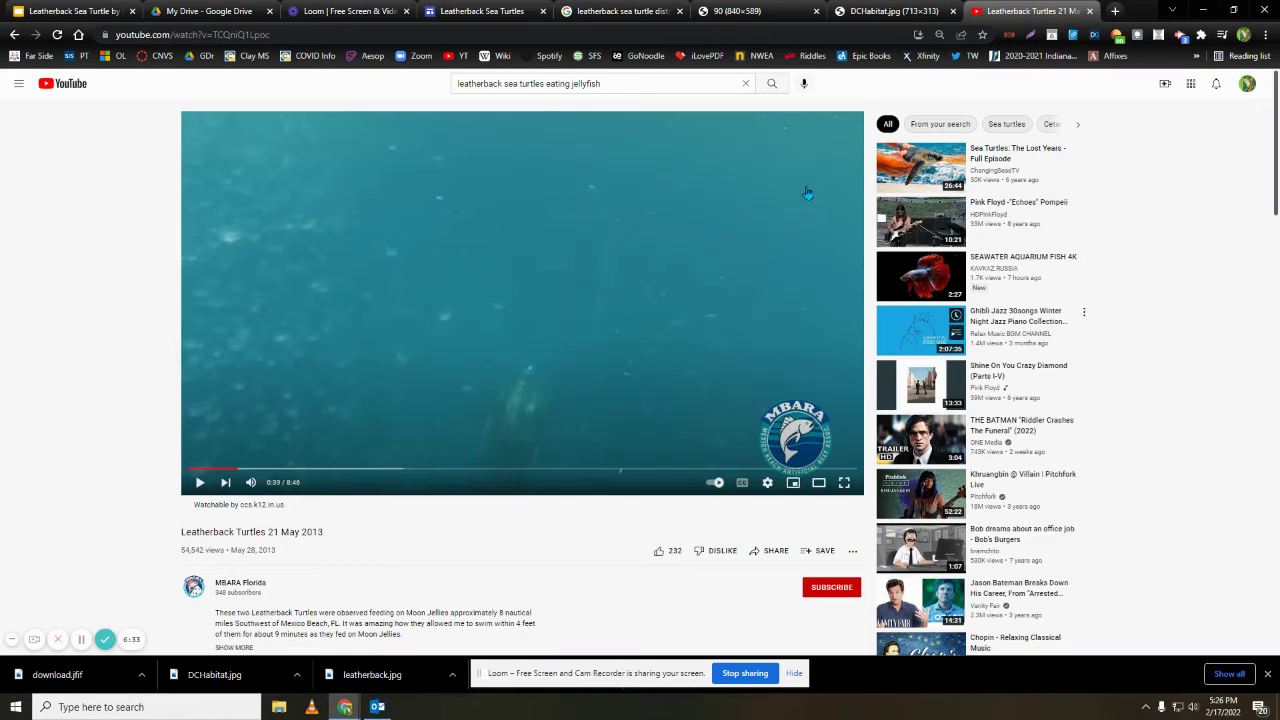
left_click(773, 552)
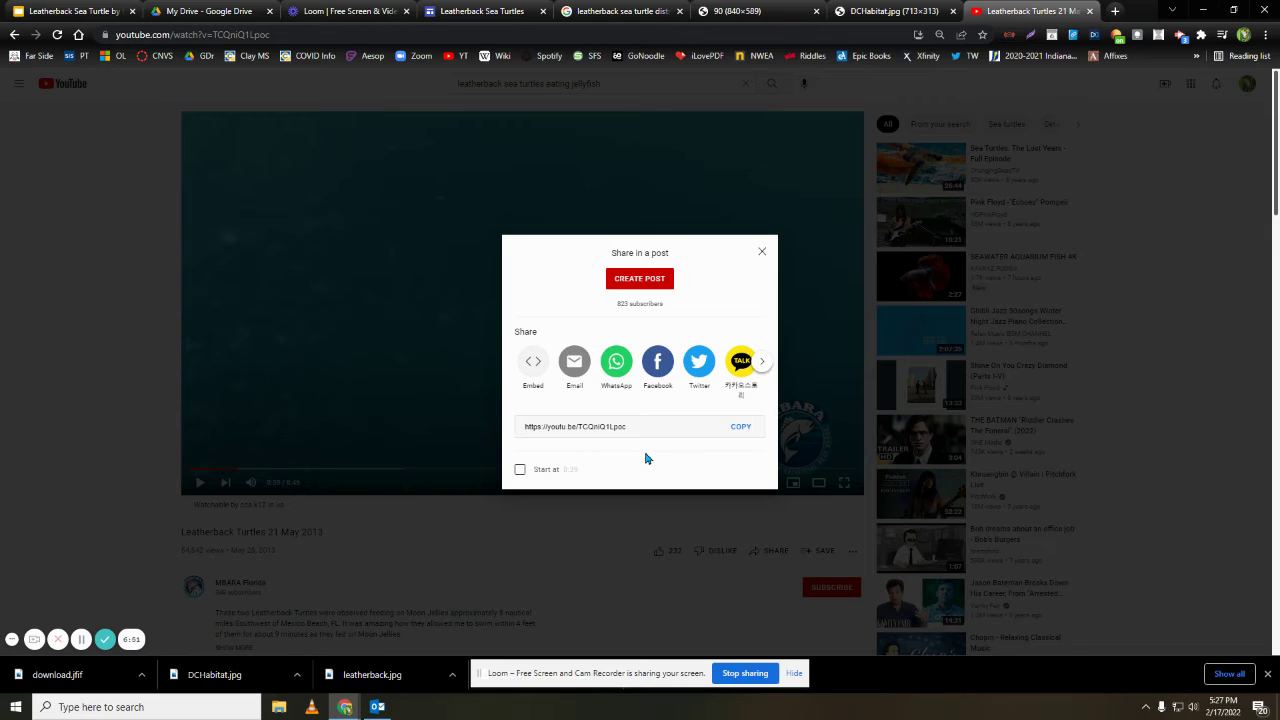
left_click(533, 365)
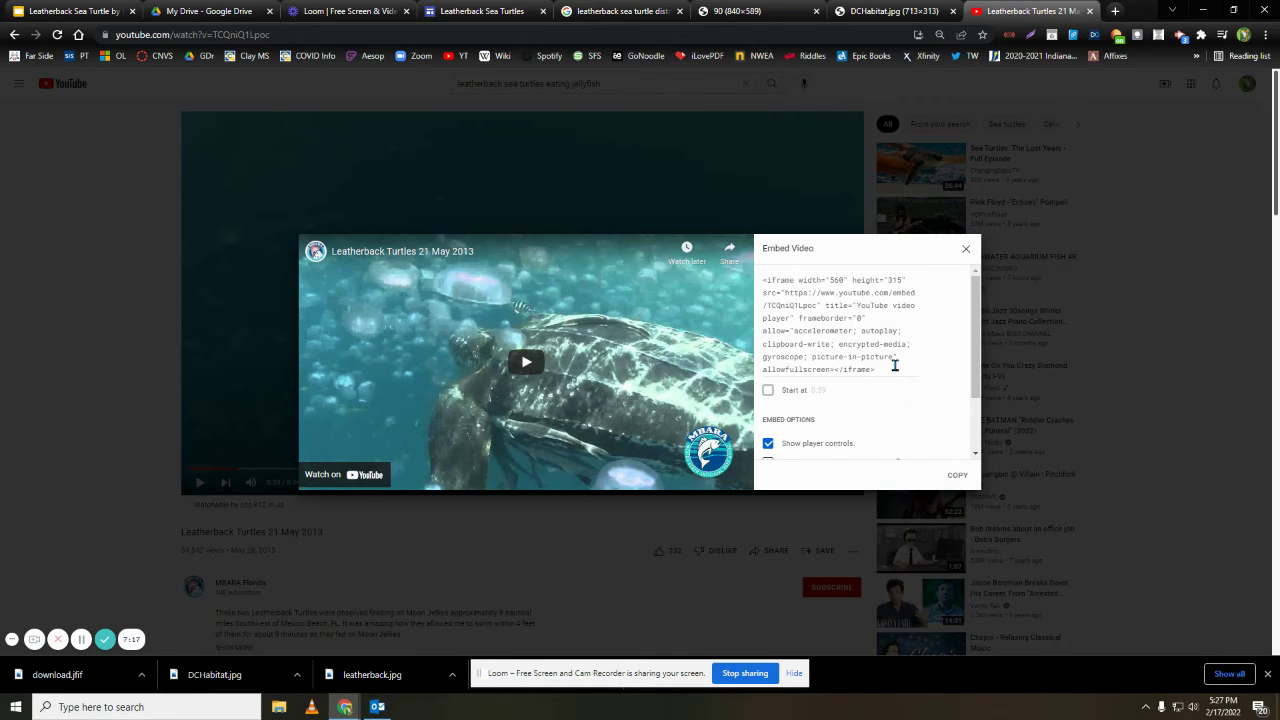
left_click(958, 476)
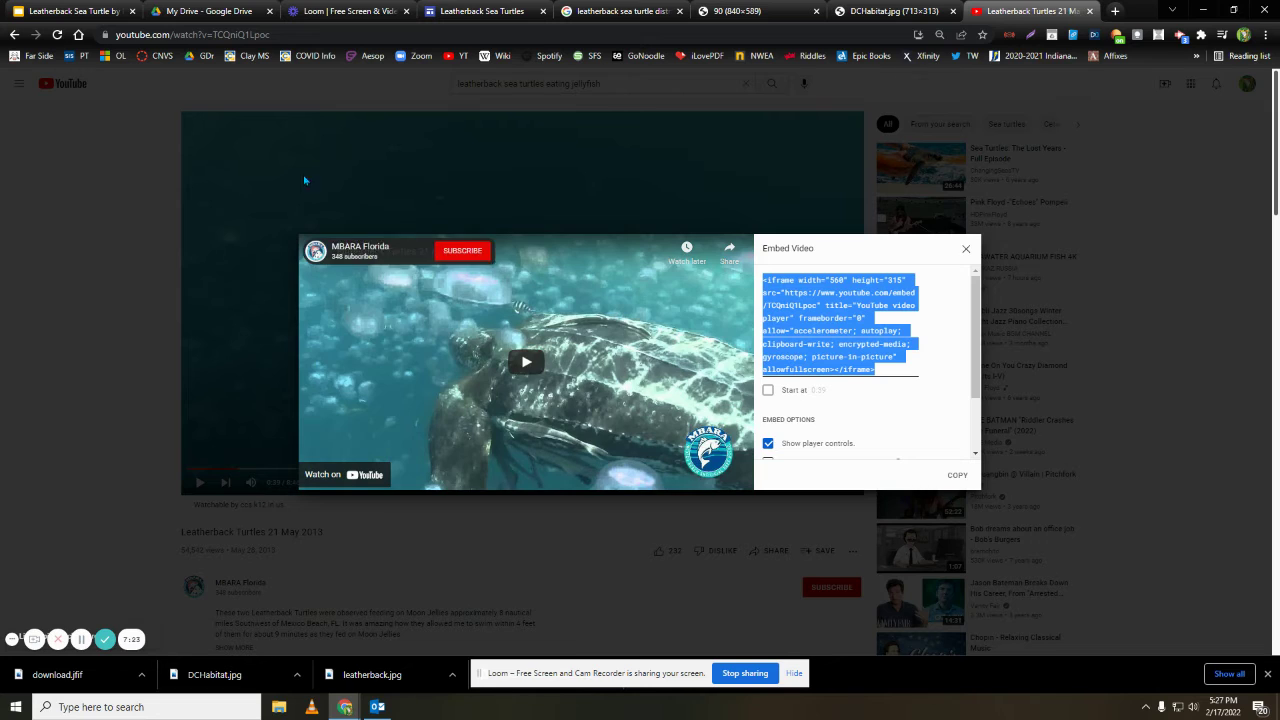
Return to the site editor, paste the copied iframe code as the embed code and continue to its preview
left_click(482, 11)
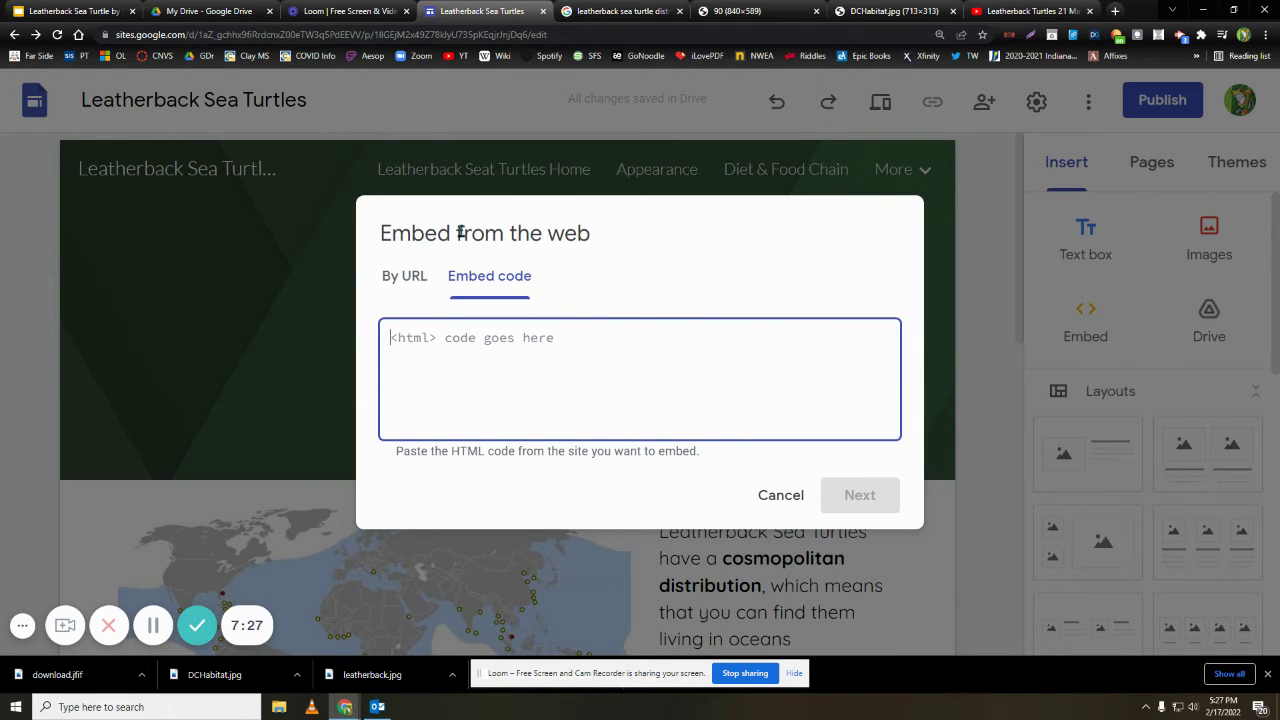
right_click(423, 365)
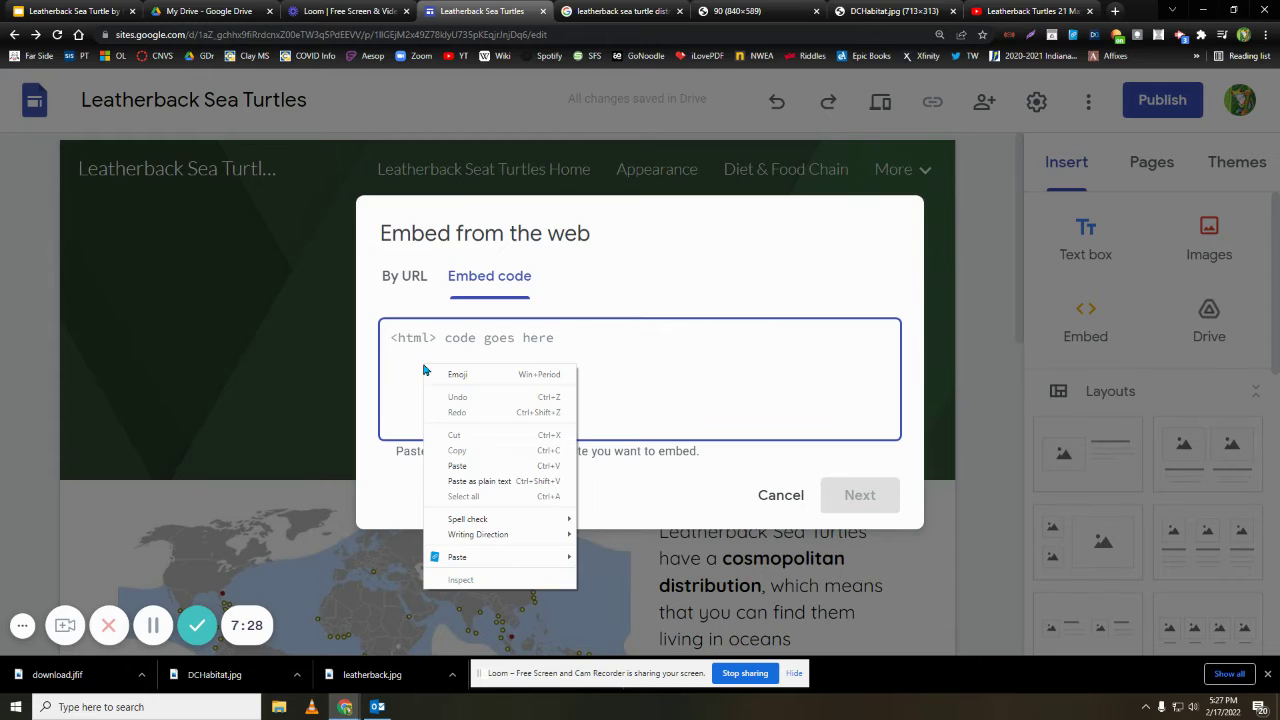
left_click(466, 466)
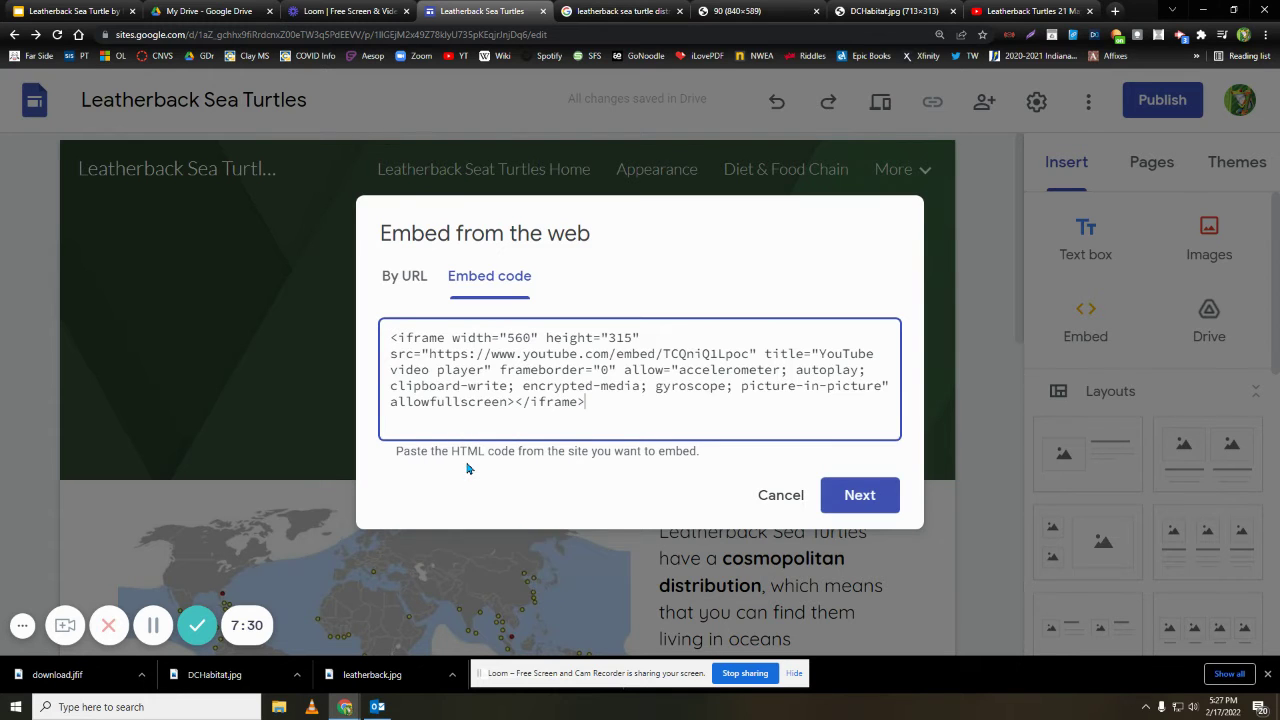
left_click(856, 498)
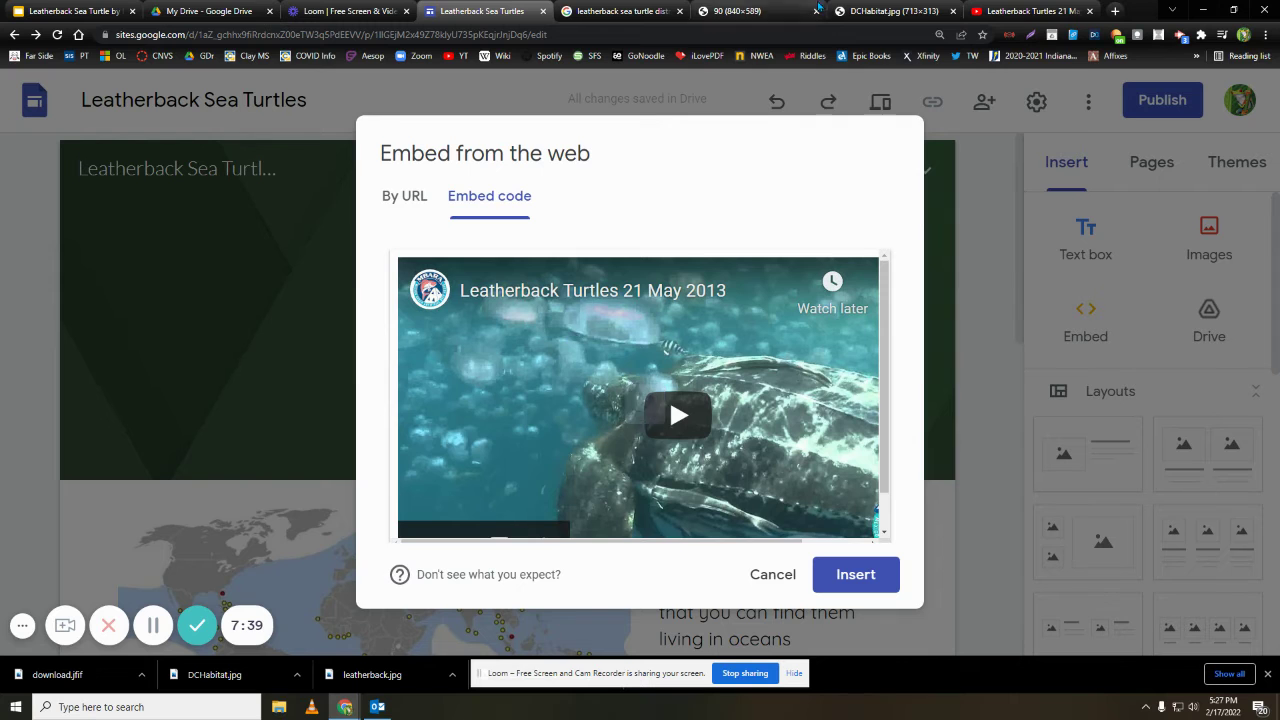
Close YouTube's embed window, return to the site editor and insert the previewed video into the Habitat page
left_click(1028, 11)
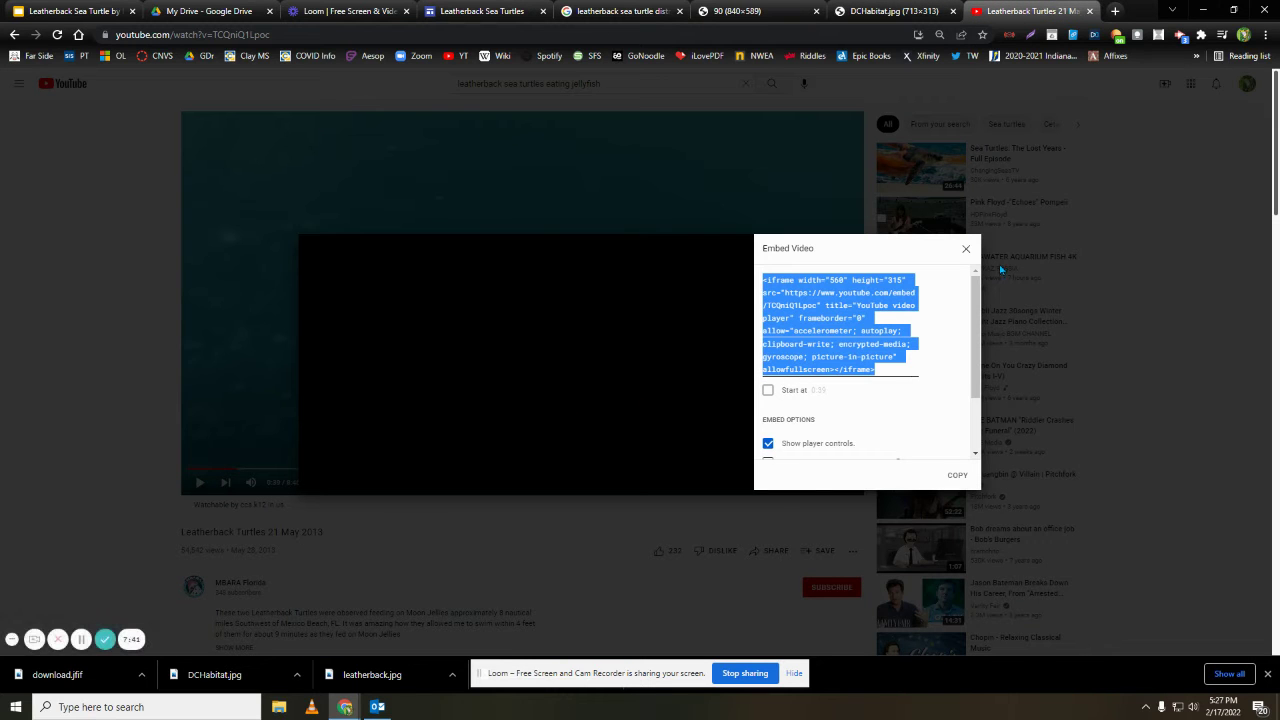
left_click(964, 251)
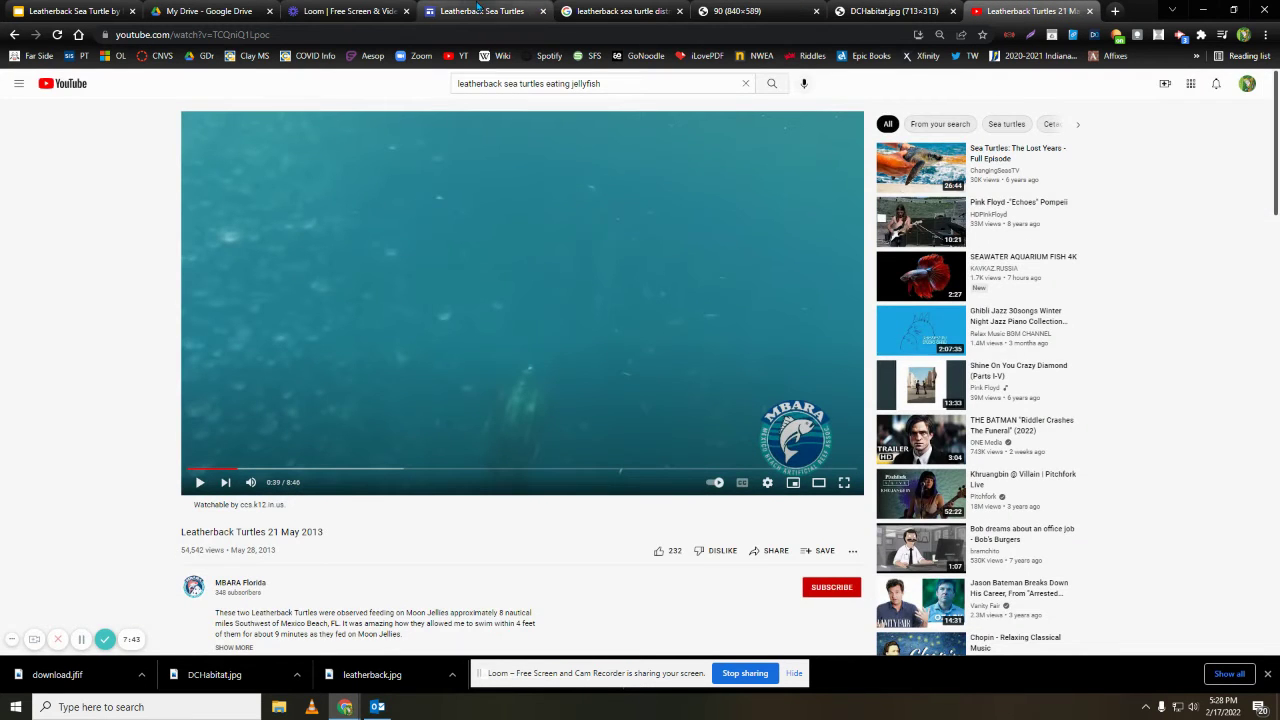
left_click(480, 11)
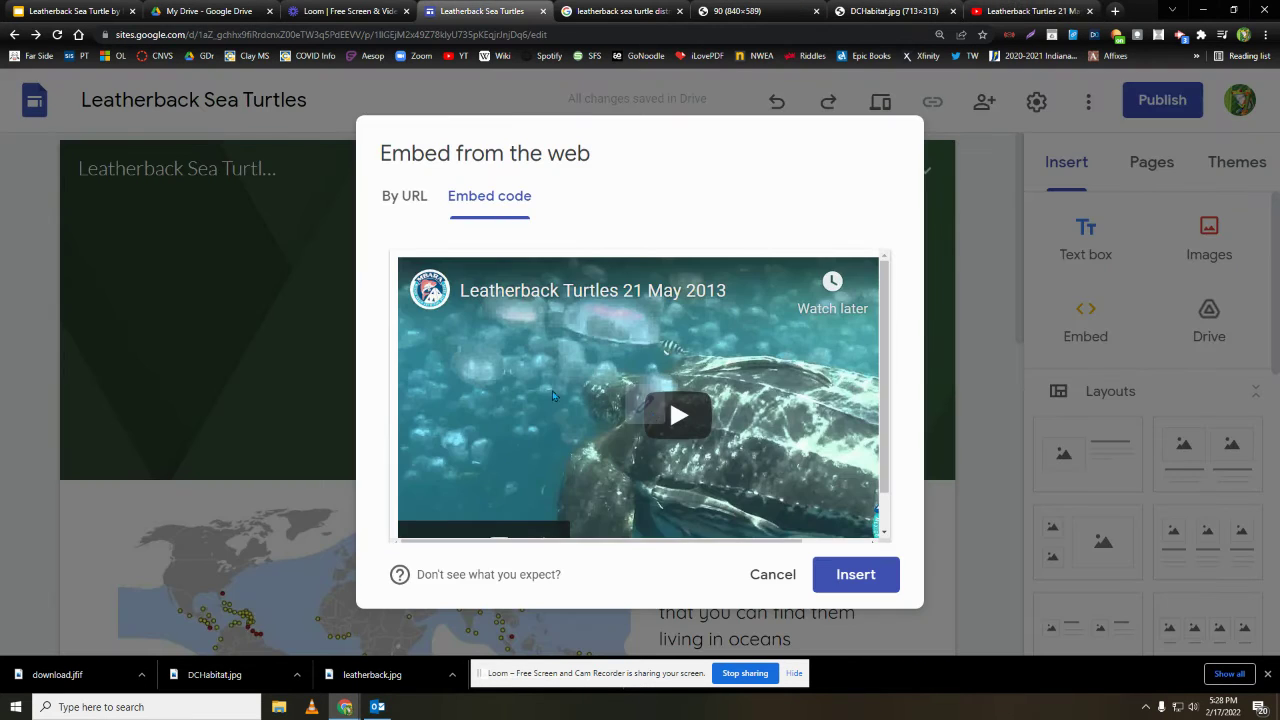
left_click(843, 576)
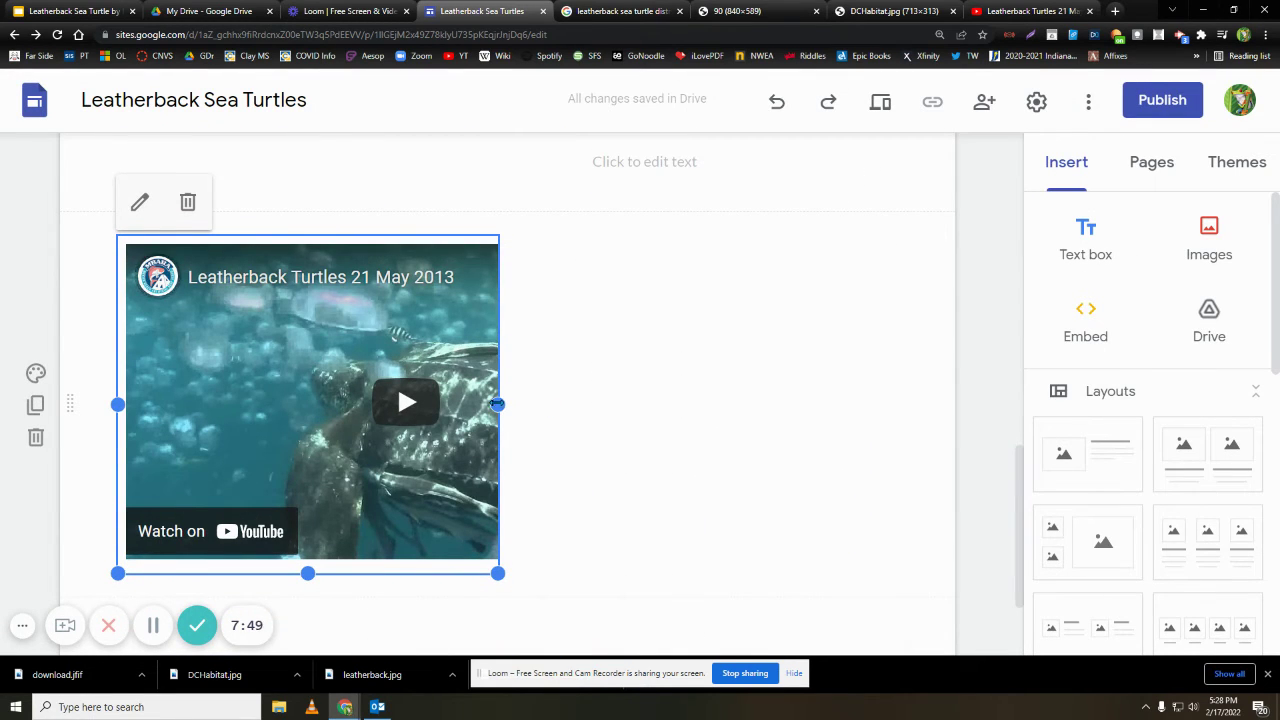
Widen the embedded turtle video and center it within its section below the turtle photo
left_click_drag(498, 404, 697, 404)
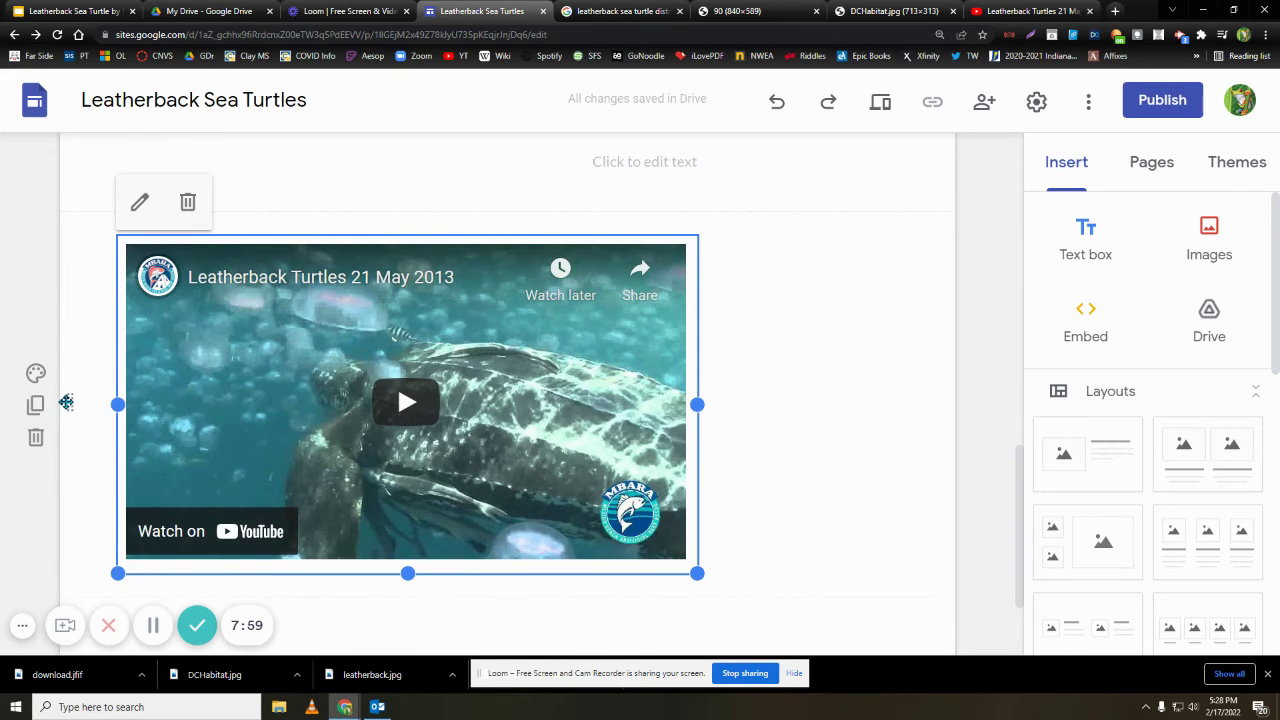
left_click_drag(63, 400, 508, 377)
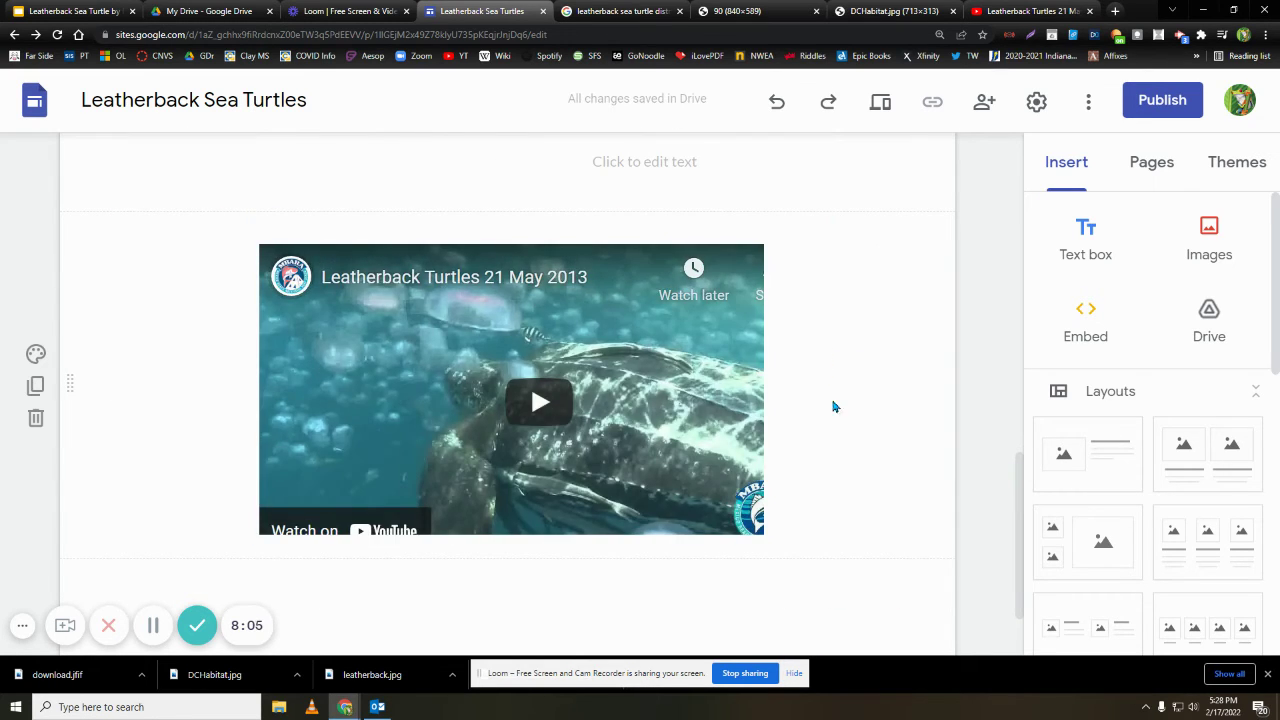
Enlarge the embedded turtle video's box leftward and downward to fit the full frame, and trim the excess width on its right side
scroll(853, 494, "up", 5)
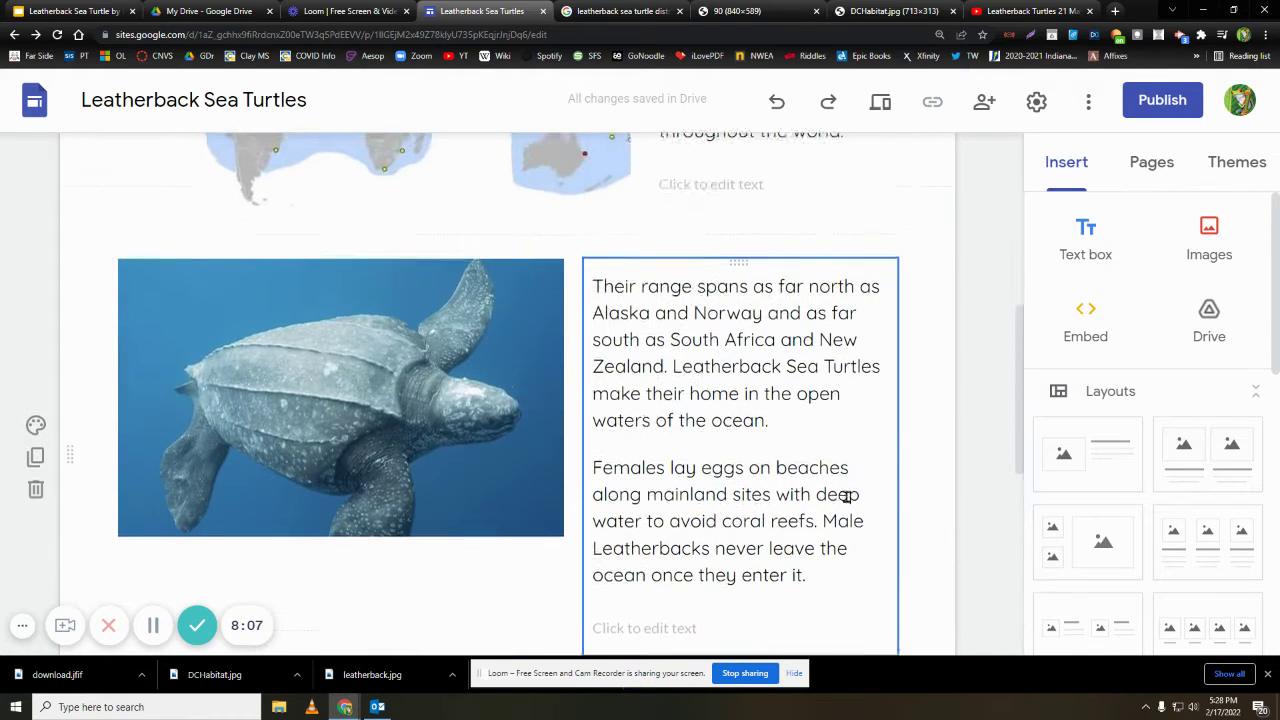
scroll(806, 574, "down", 5)
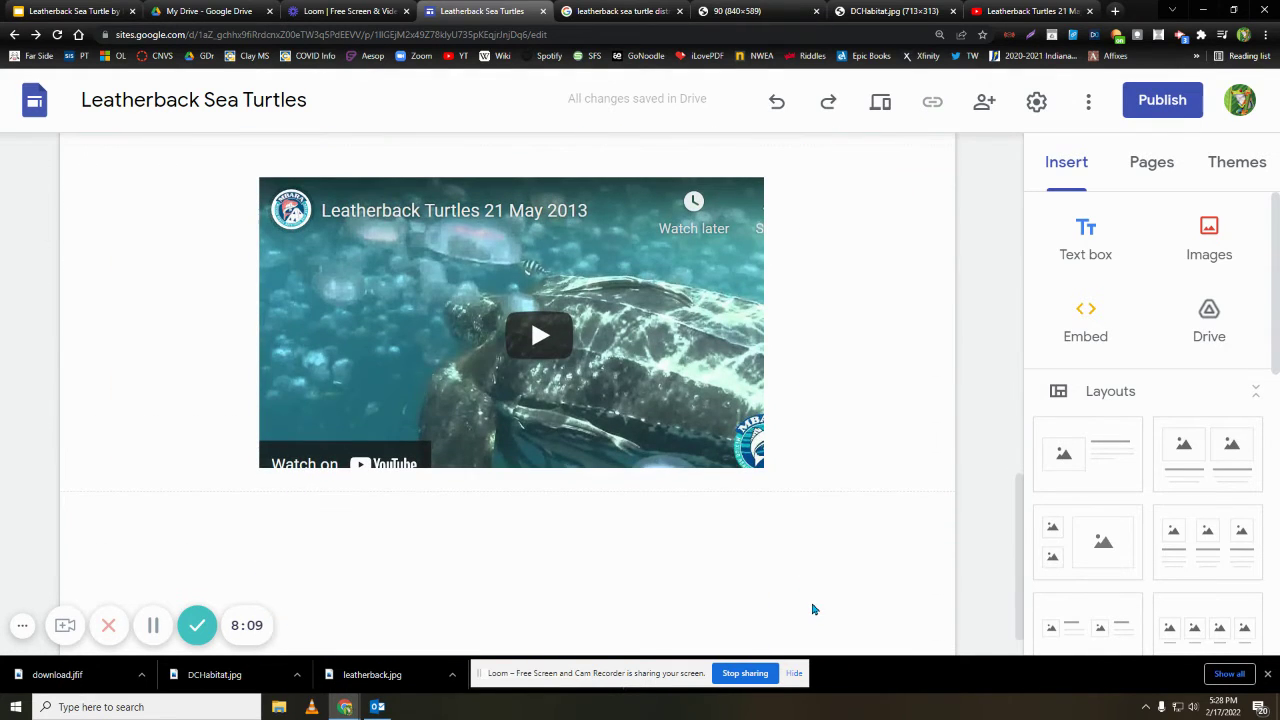
left_click_drag(789, 457, 305, 464)
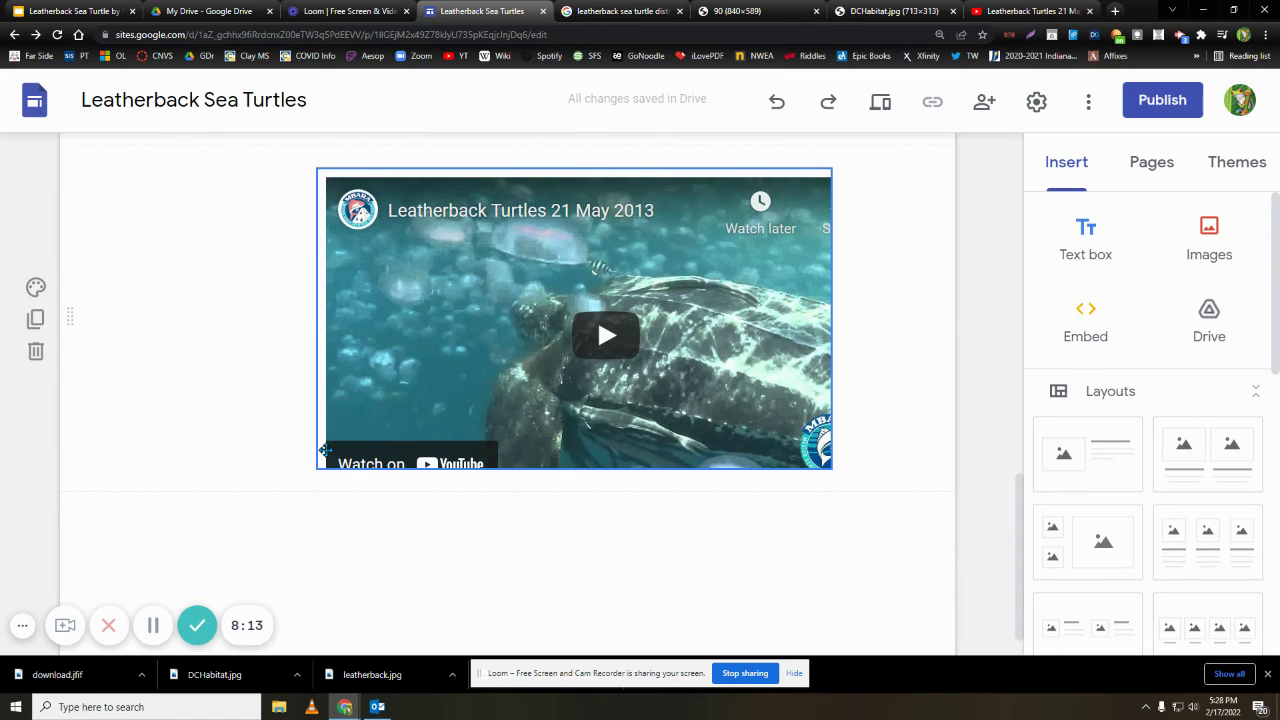
left_click(320, 463)
left_click_drag(318, 467, 220, 497)
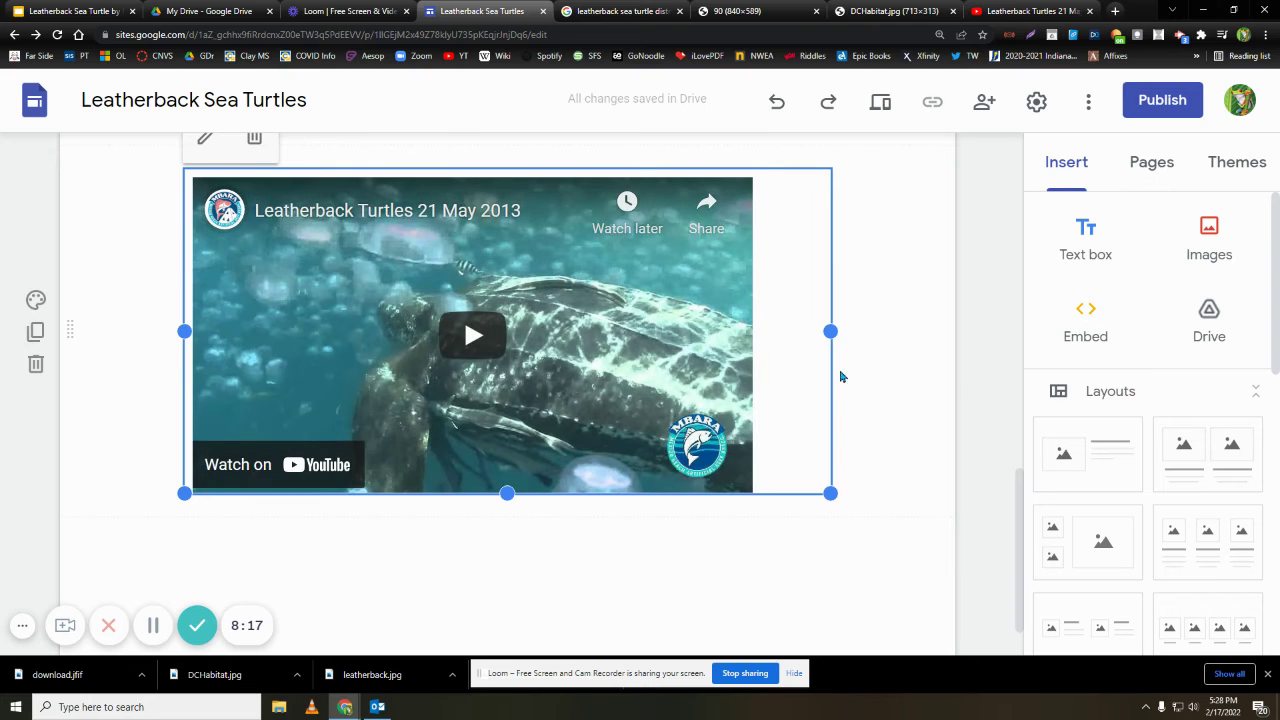
left_click_drag(831, 331, 766, 331)
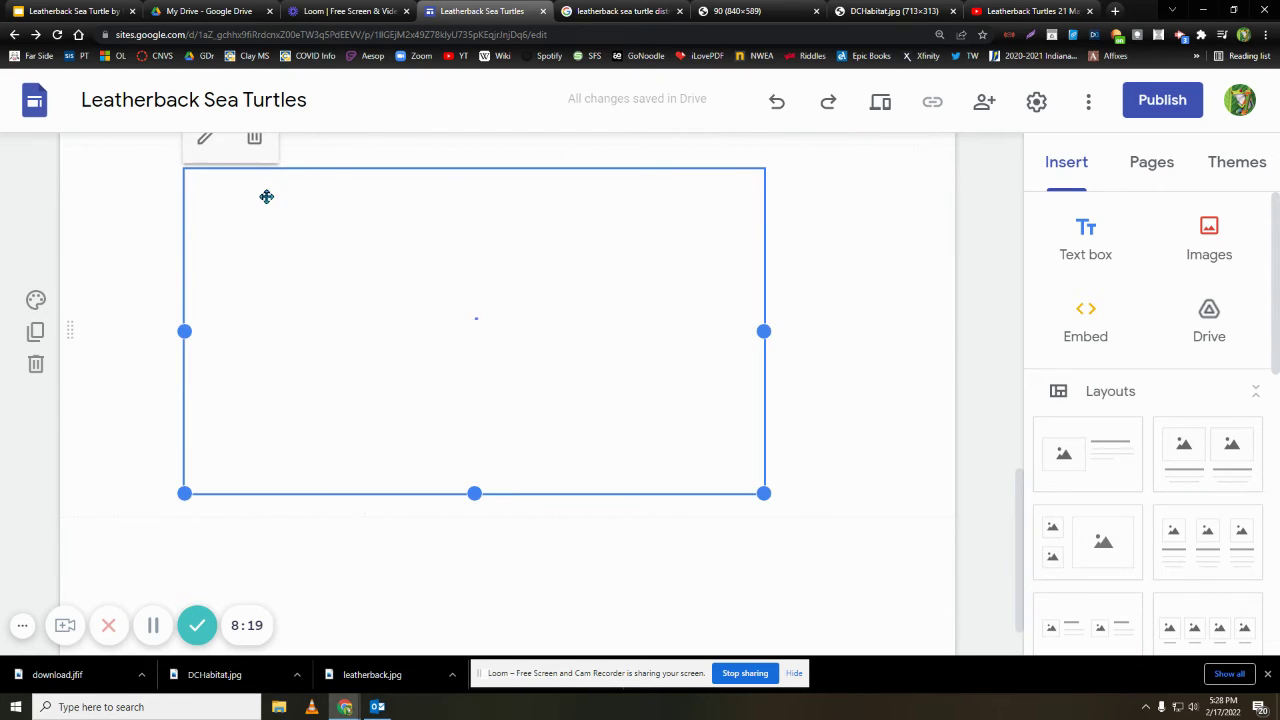
left_click_drag(336, 173, 412, 392)
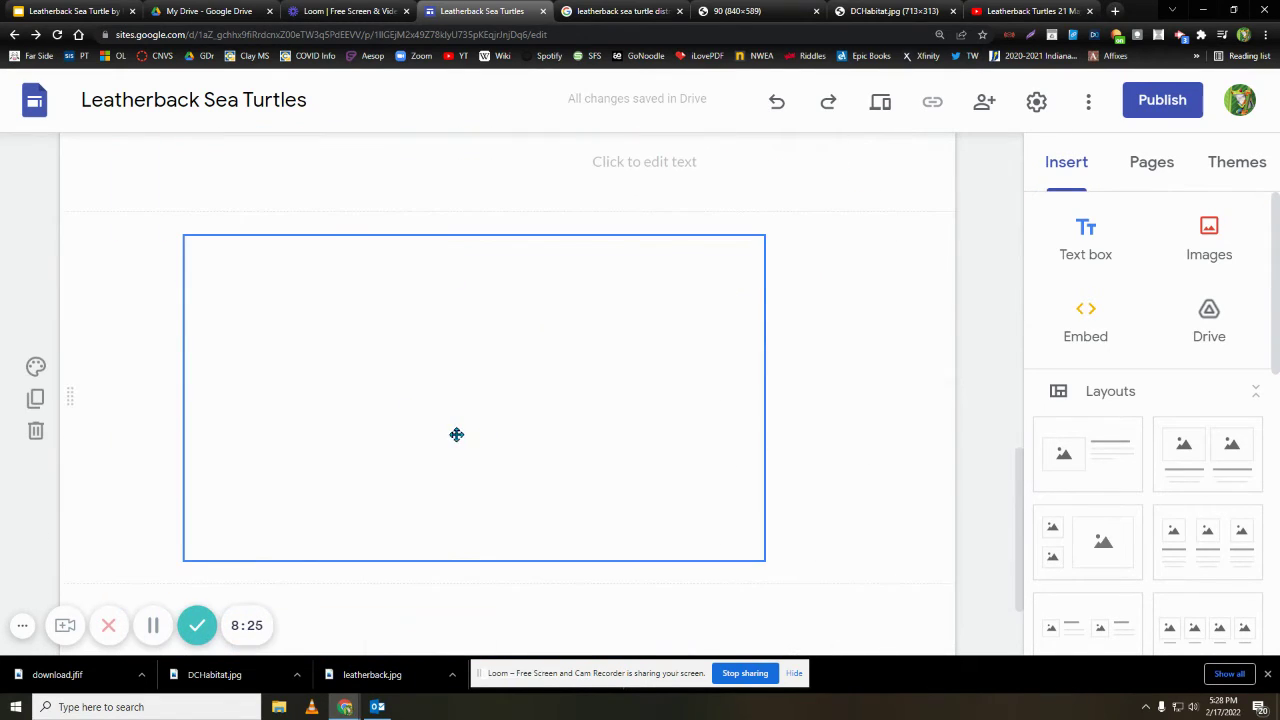
Replace the Habitat page's header background by uploading the downloaded Leatherback-Turtle scubazoo photo
scroll(860, 443, "up", 10)
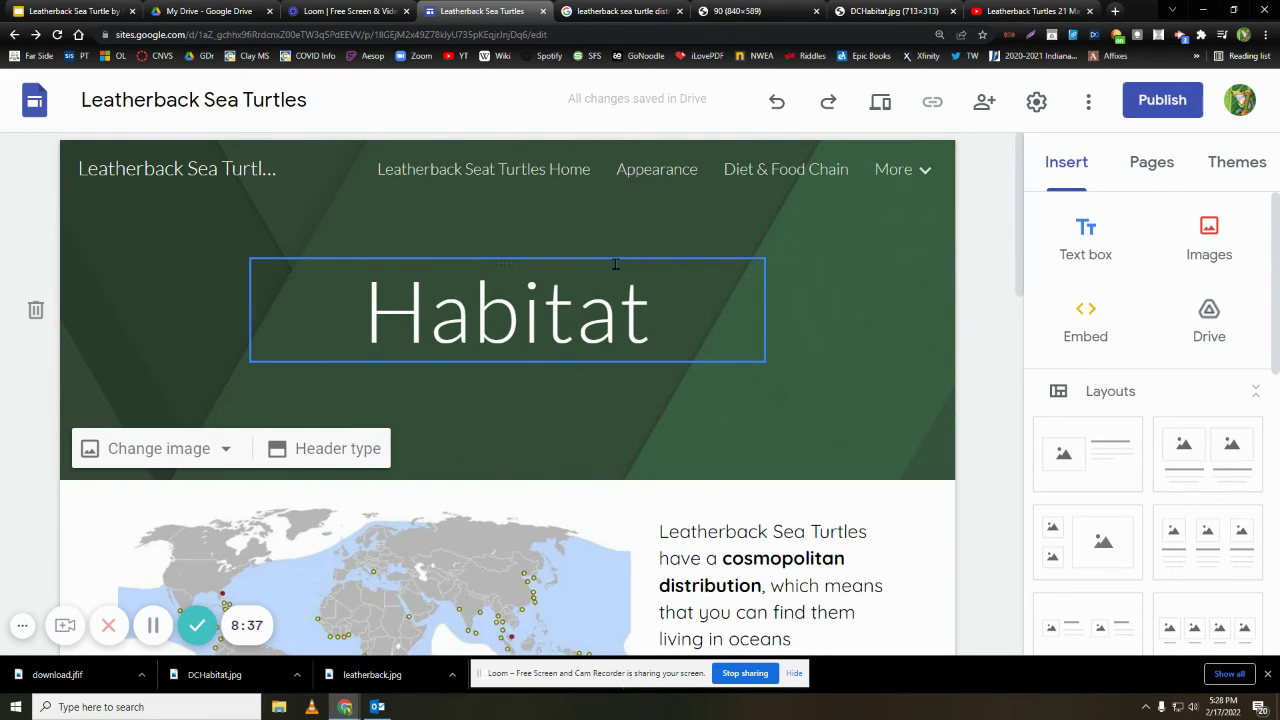
left_click(226, 452)
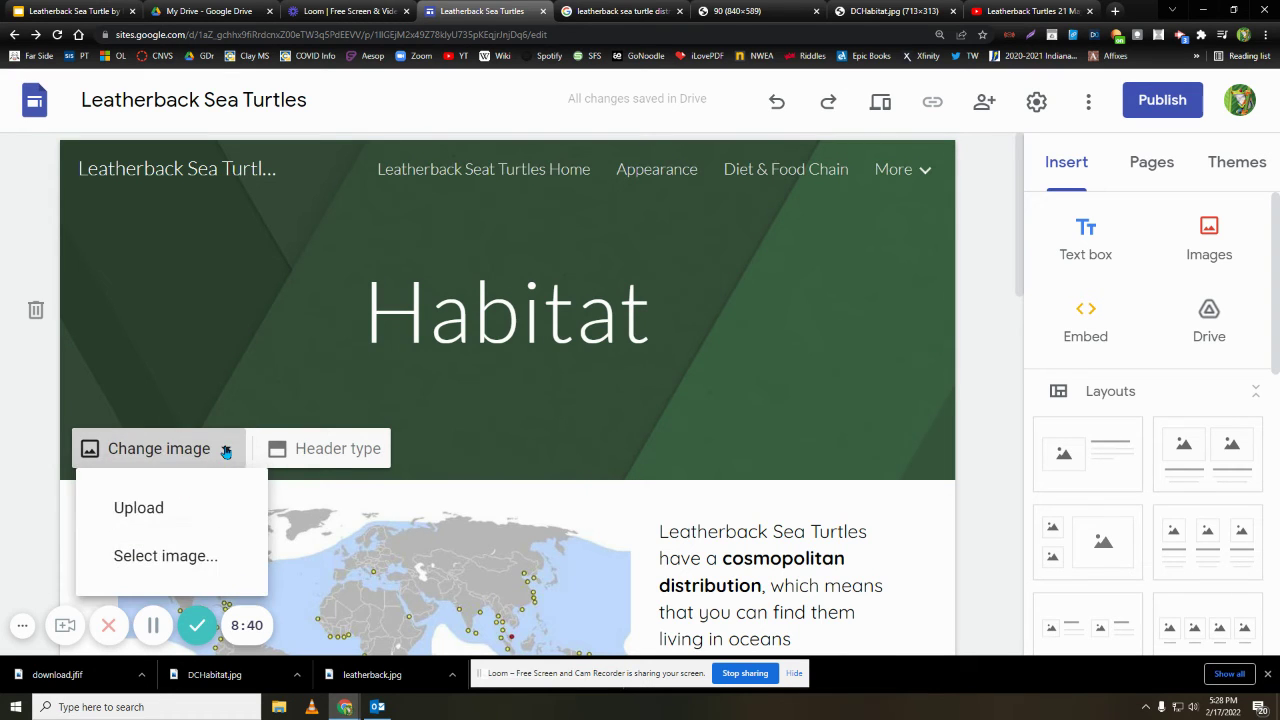
left_click(143, 514)
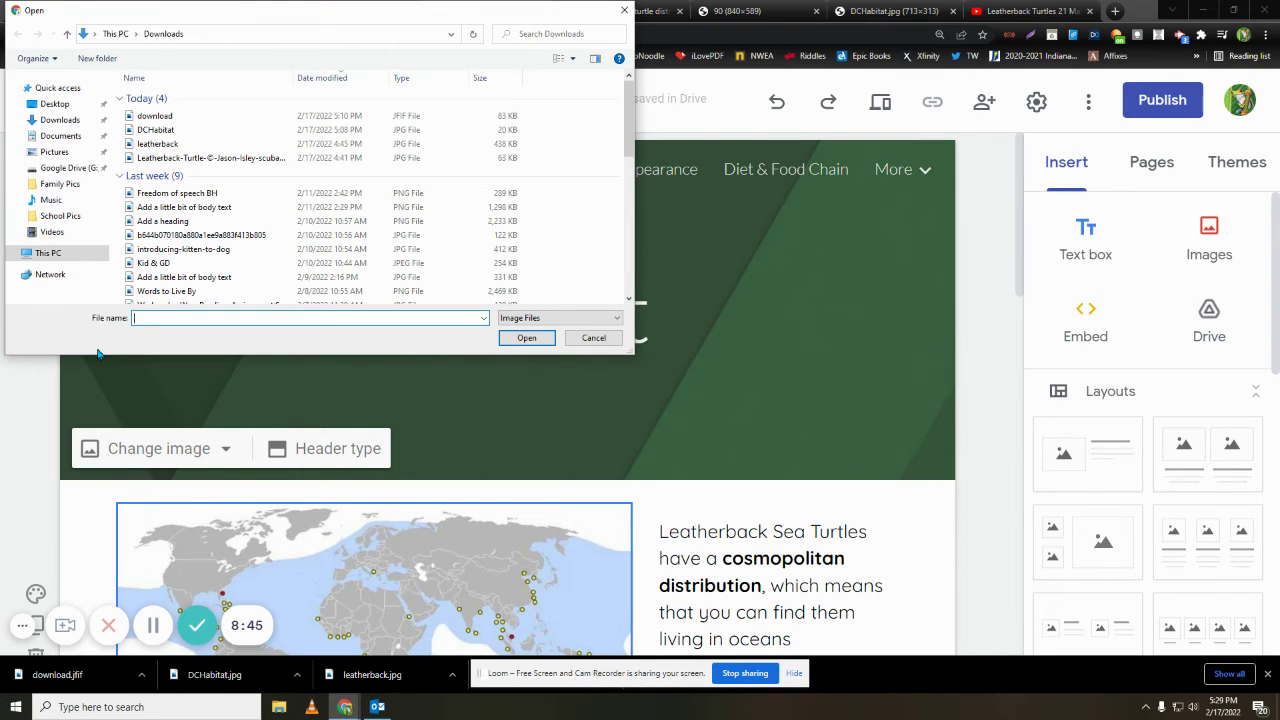
left_click(214, 161)
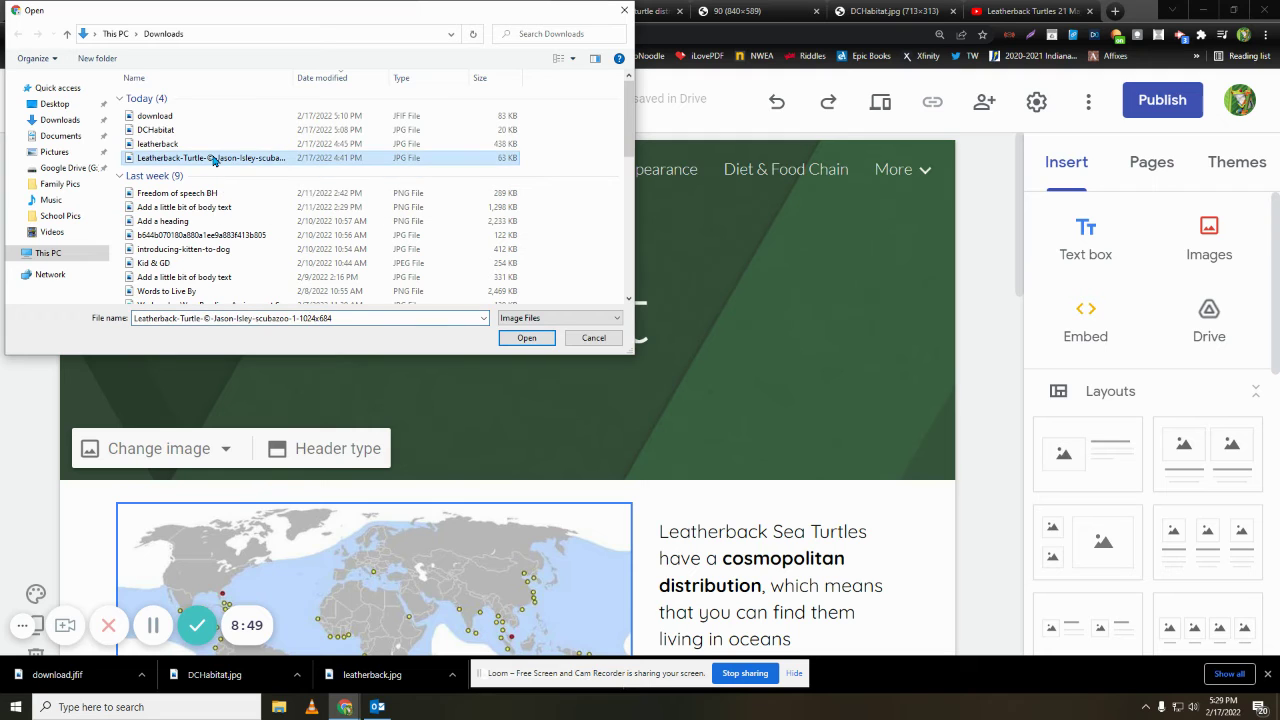
left_click(527, 337)
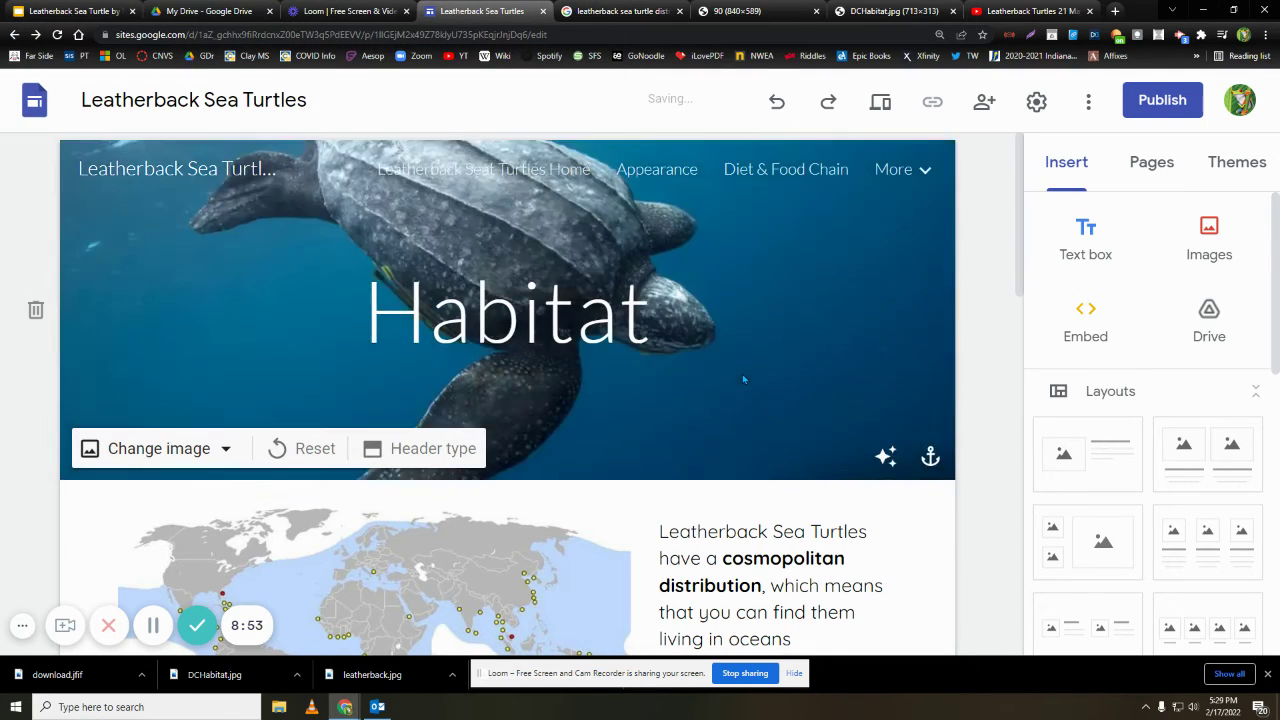
scroll(742, 380, "down", 6)
scroll(357, 518, "up", 6)
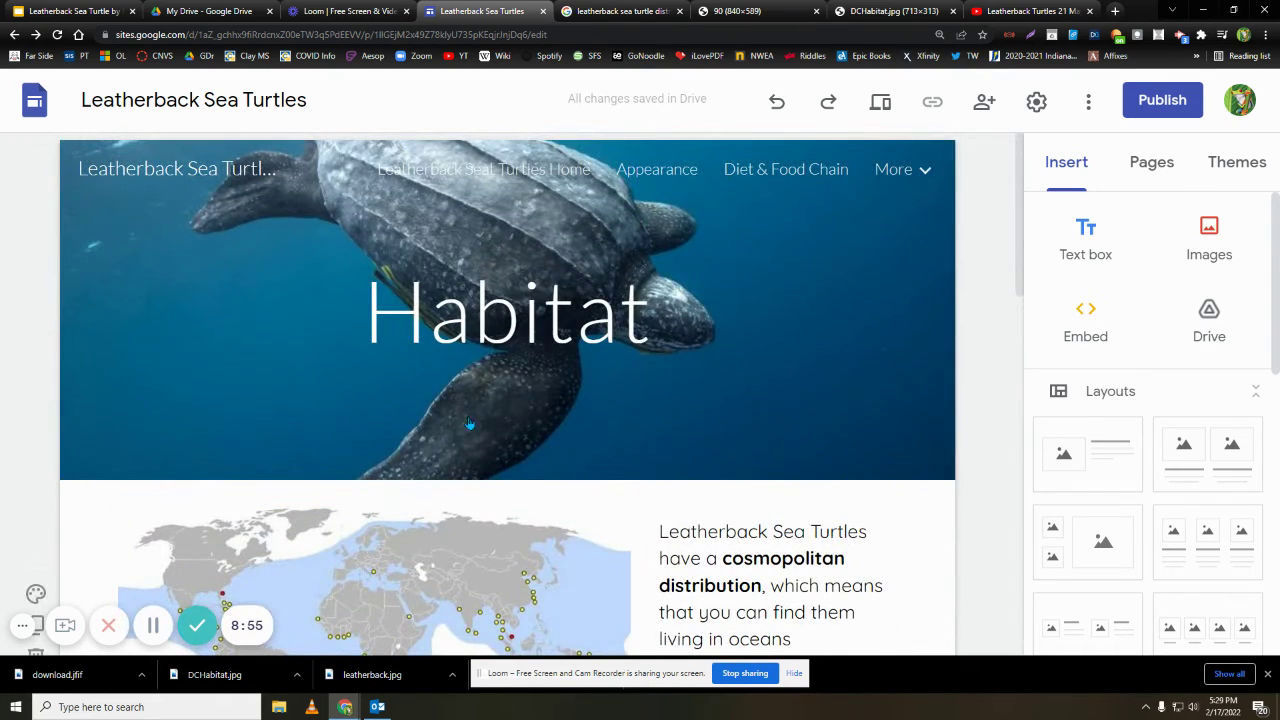
Move the Habitat title to the left side of the header and narrow its text box so the word fits on one line
mouse_move(472, 413)
scroll(472, 413, "down", 5)
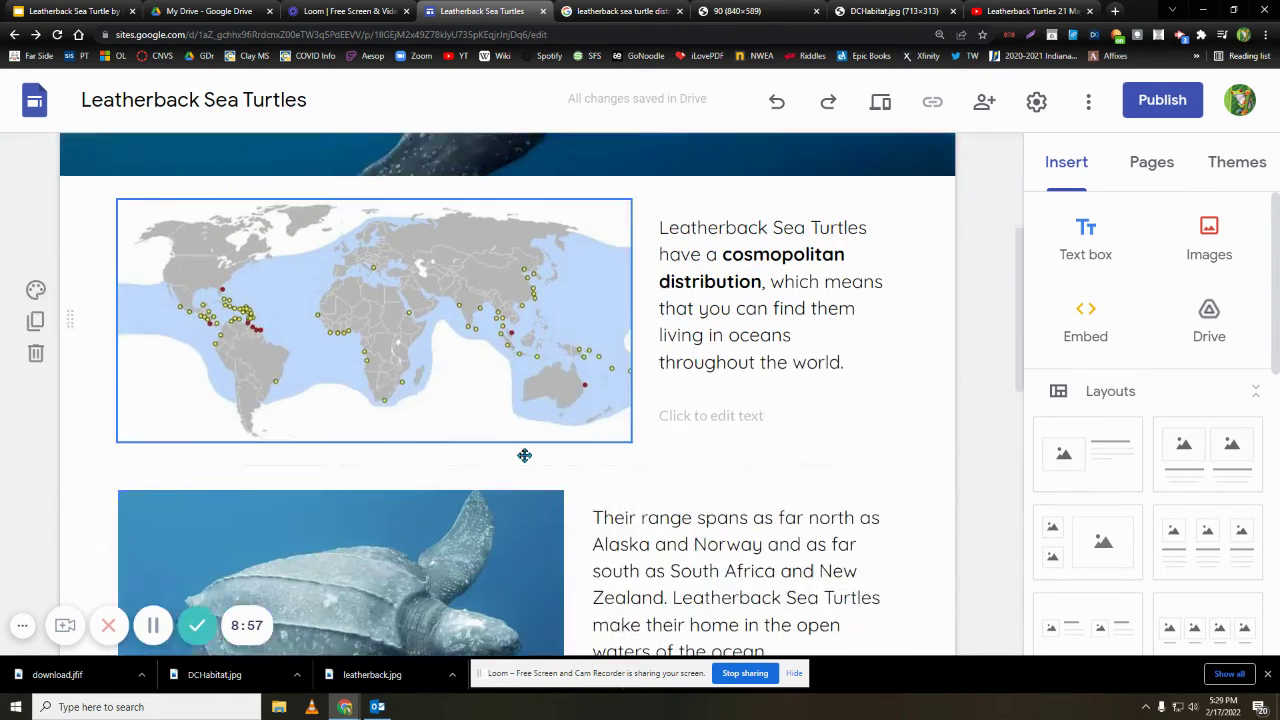
scroll(457, 476, "up", 5)
scroll(457, 476, "up", 1)
mouse_move(340, 243)
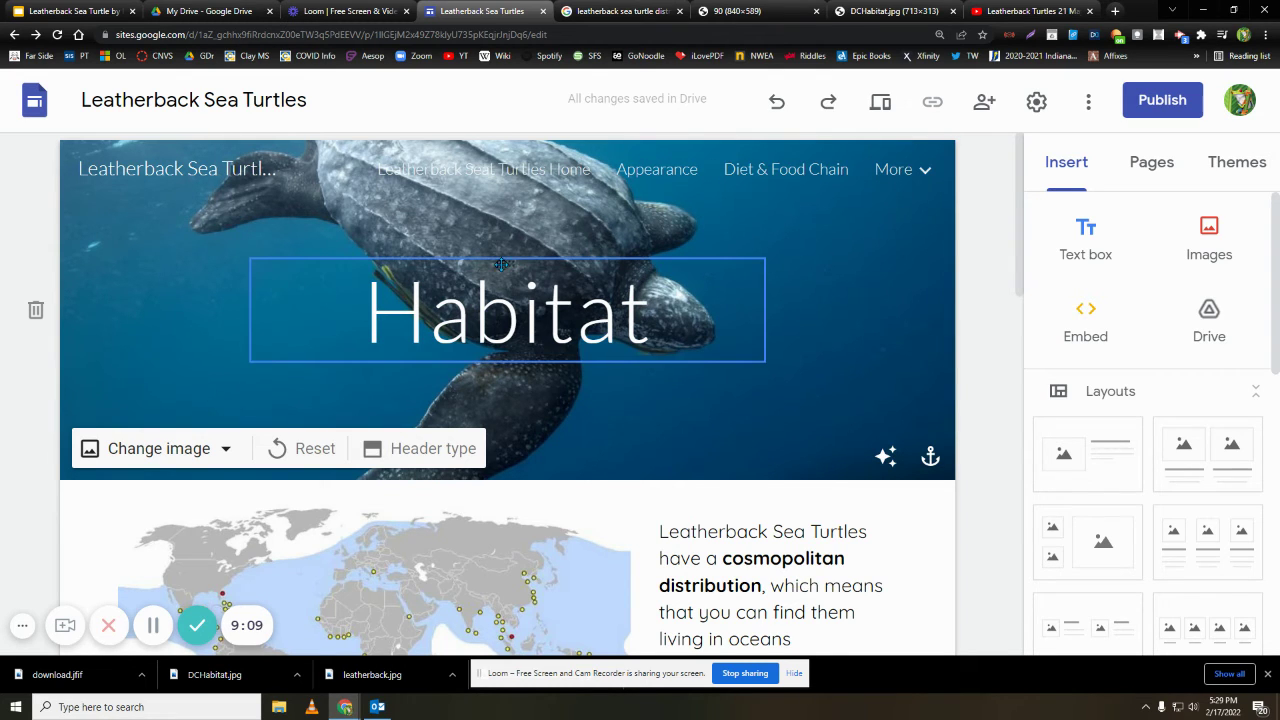
left_click_drag(507, 264, 104, 299)
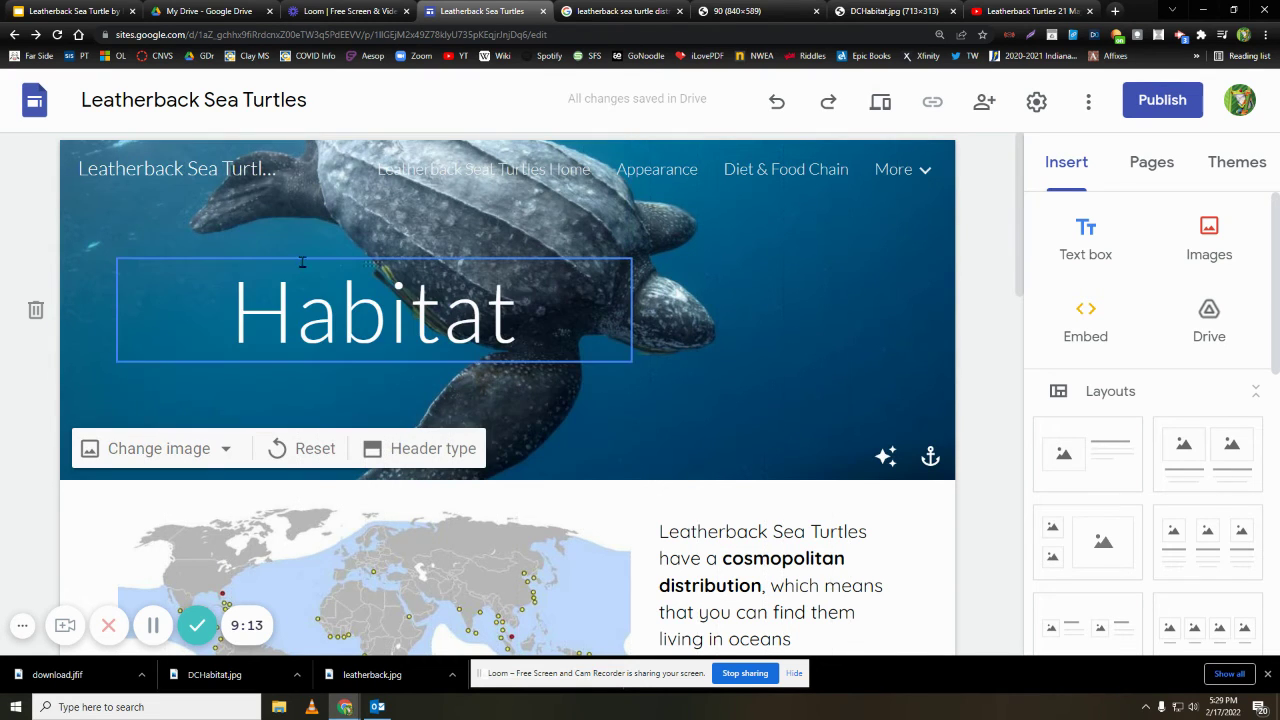
left_click(627, 307)
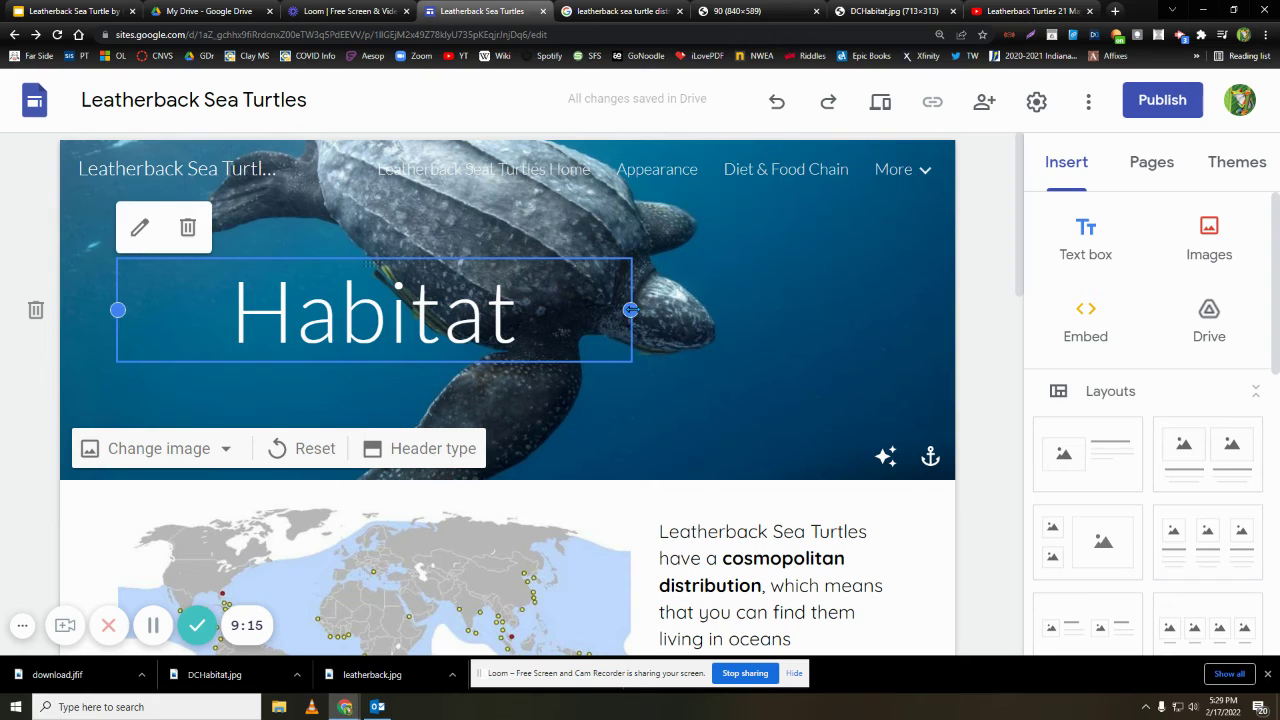
left_click_drag(630, 310, 364, 310)
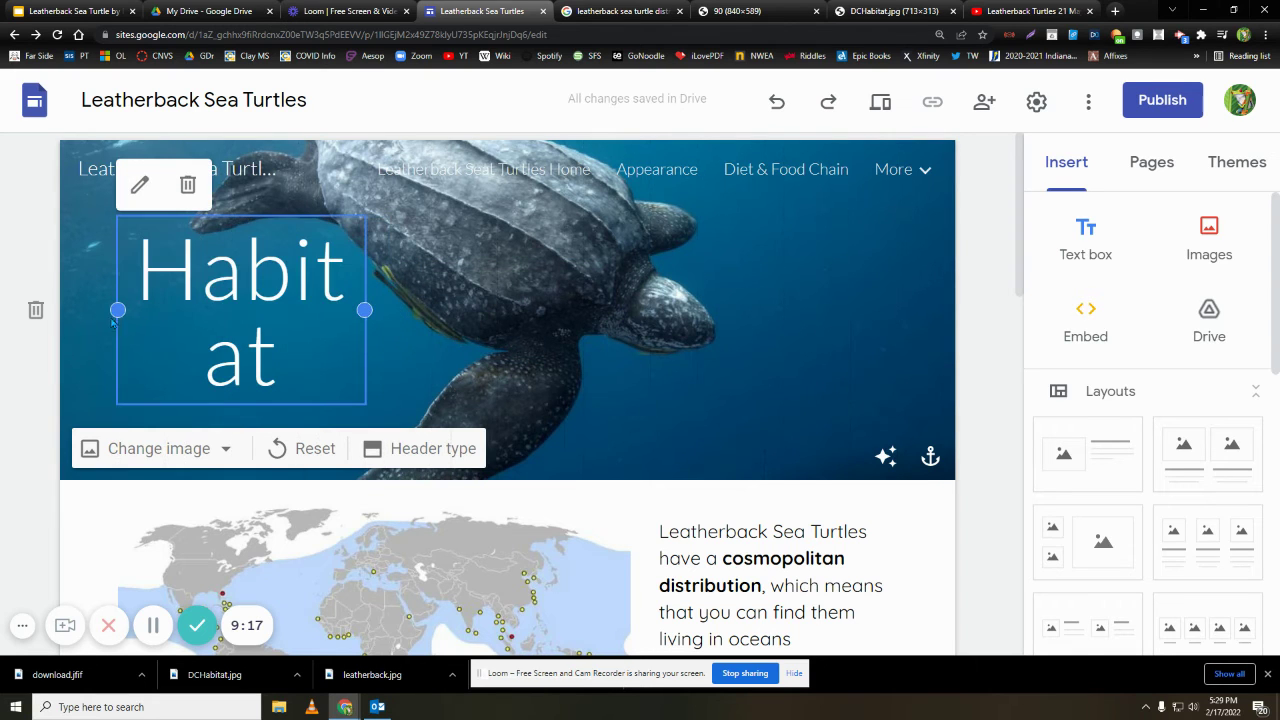
mouse_move(113, 322)
left_mouse_down()
mouse_move(86, 314)
mouse_move(118, 310)
left_mouse_up()
left_click_drag(364, 310, 432, 310)
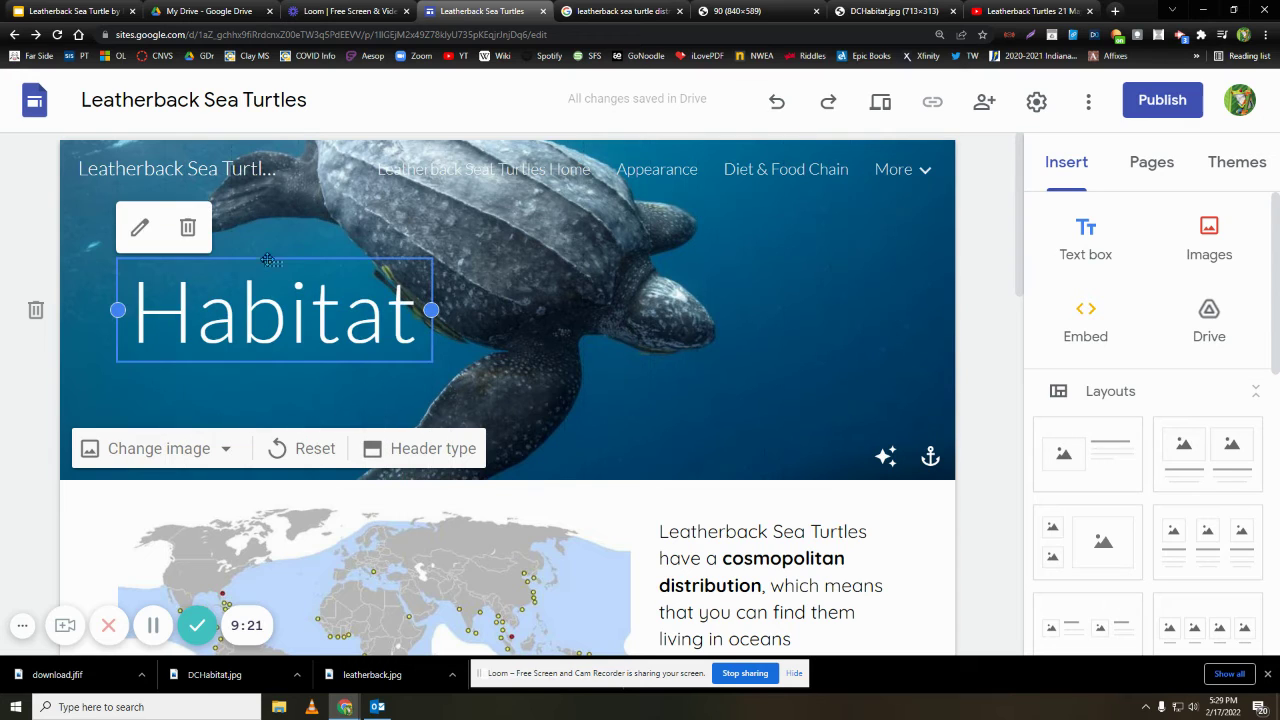
left_click_drag(270, 263, 258, 381)
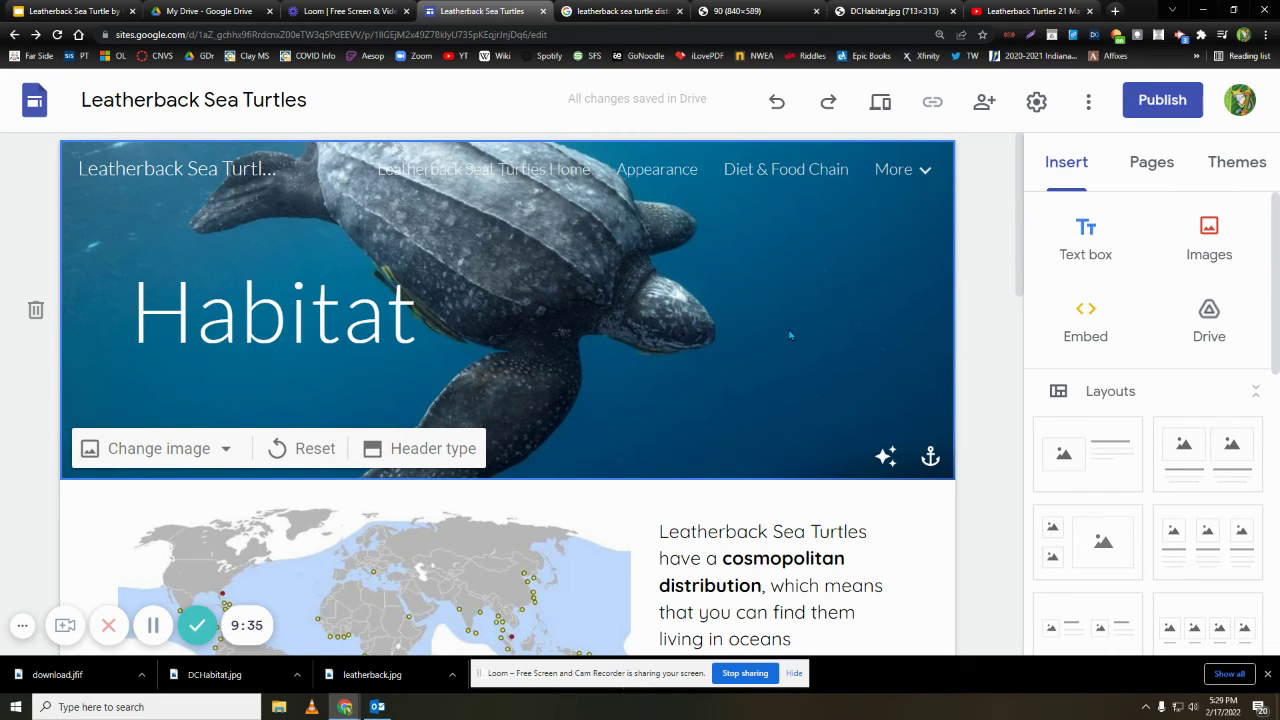
Preview the Habitat page in the large-screen view and check its sections down to the embedded video
left_click(880, 103)
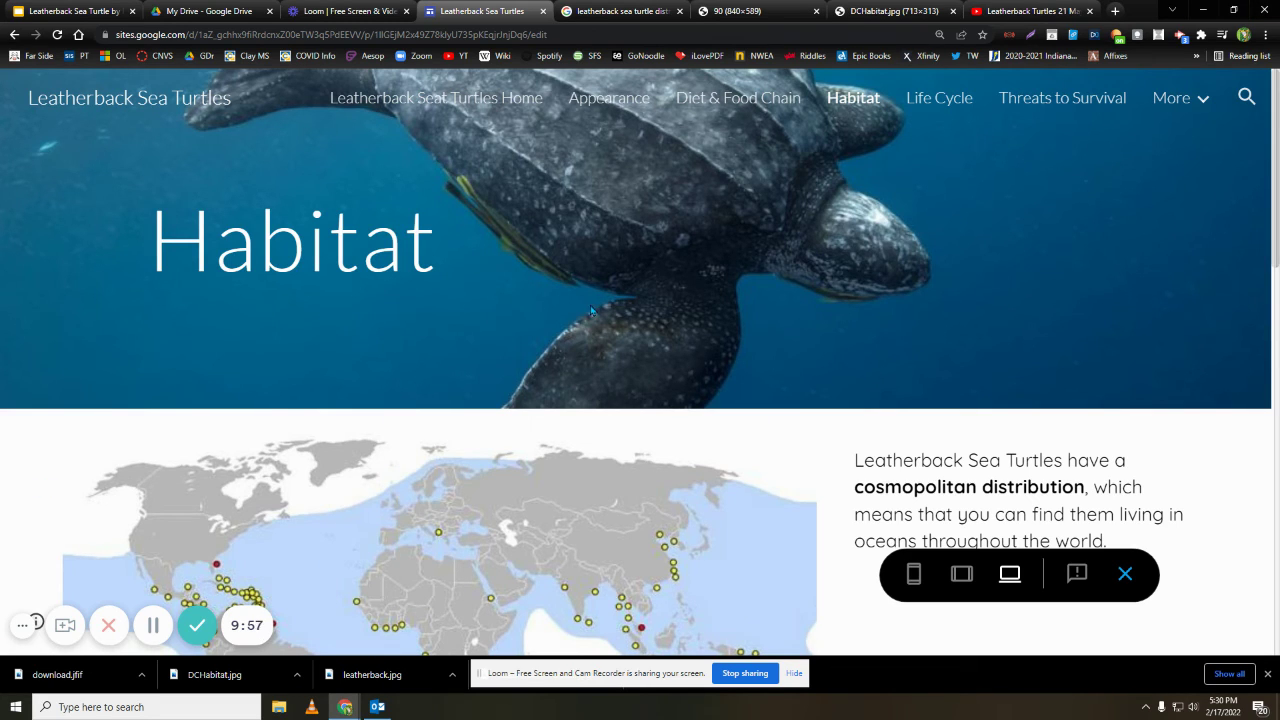
scroll(600, 268, "down", 5)
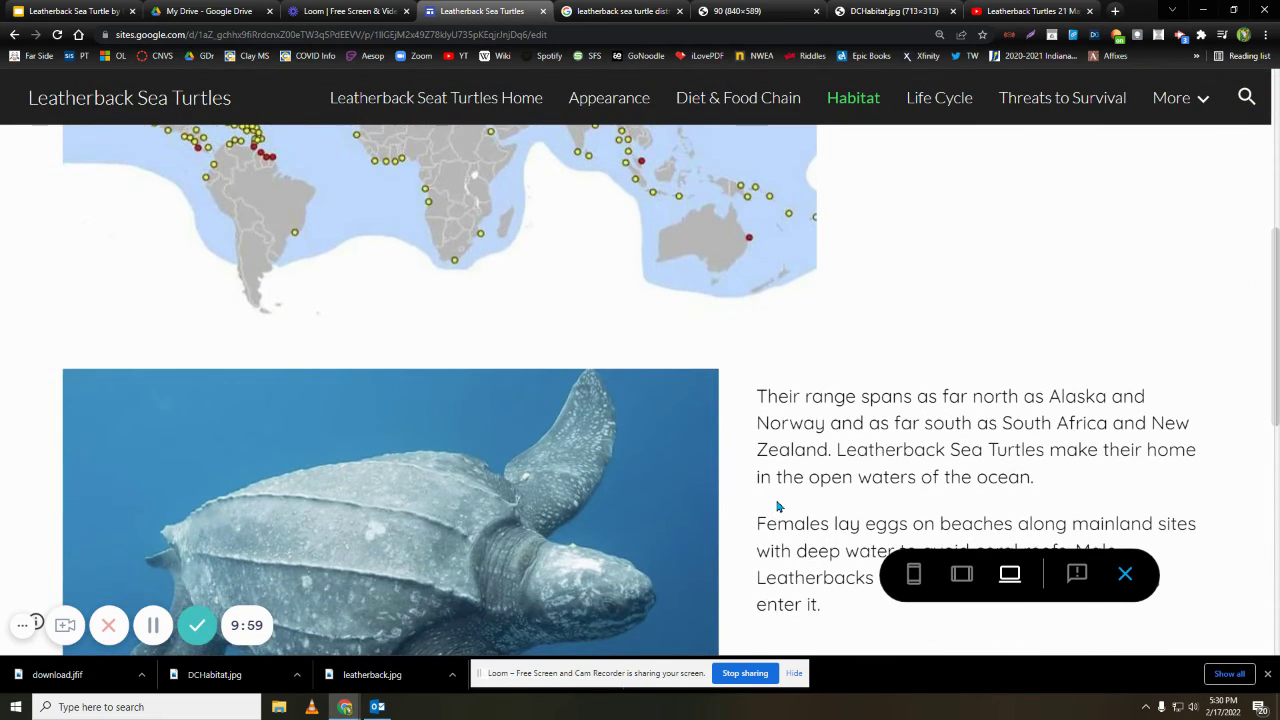
scroll(778, 507, "down", 7)
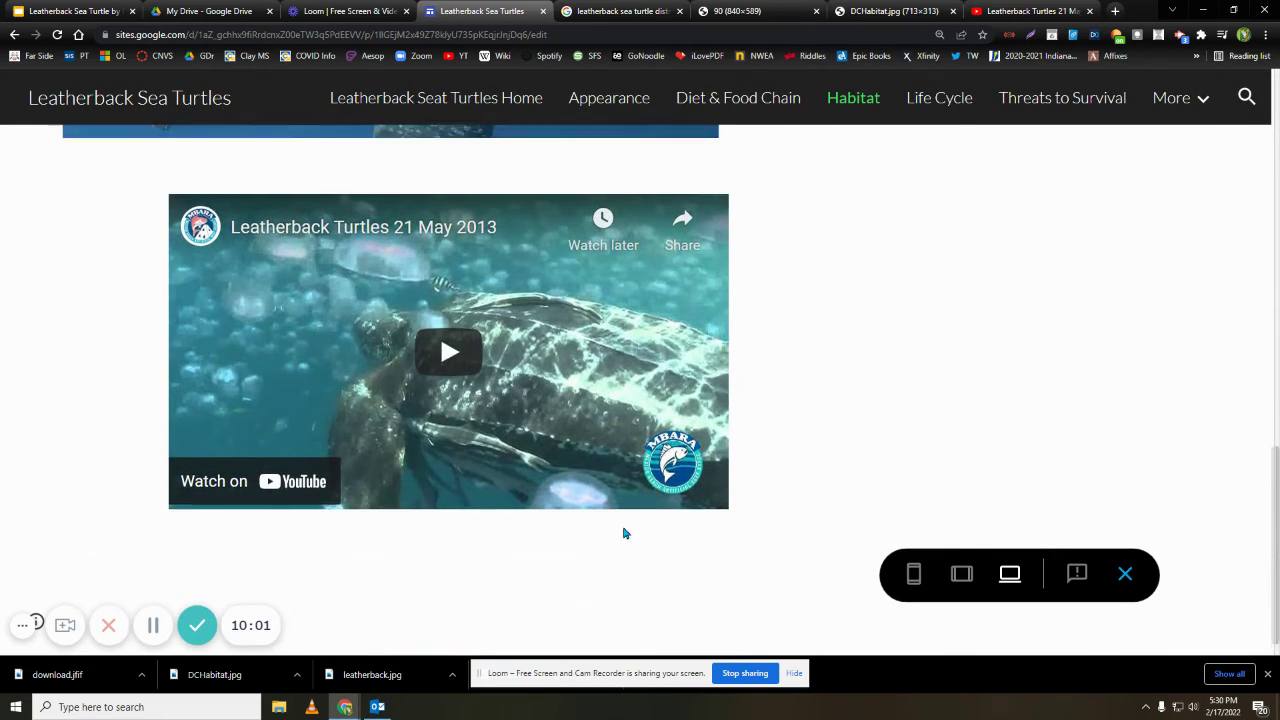
scroll(624, 533, "up", 1)
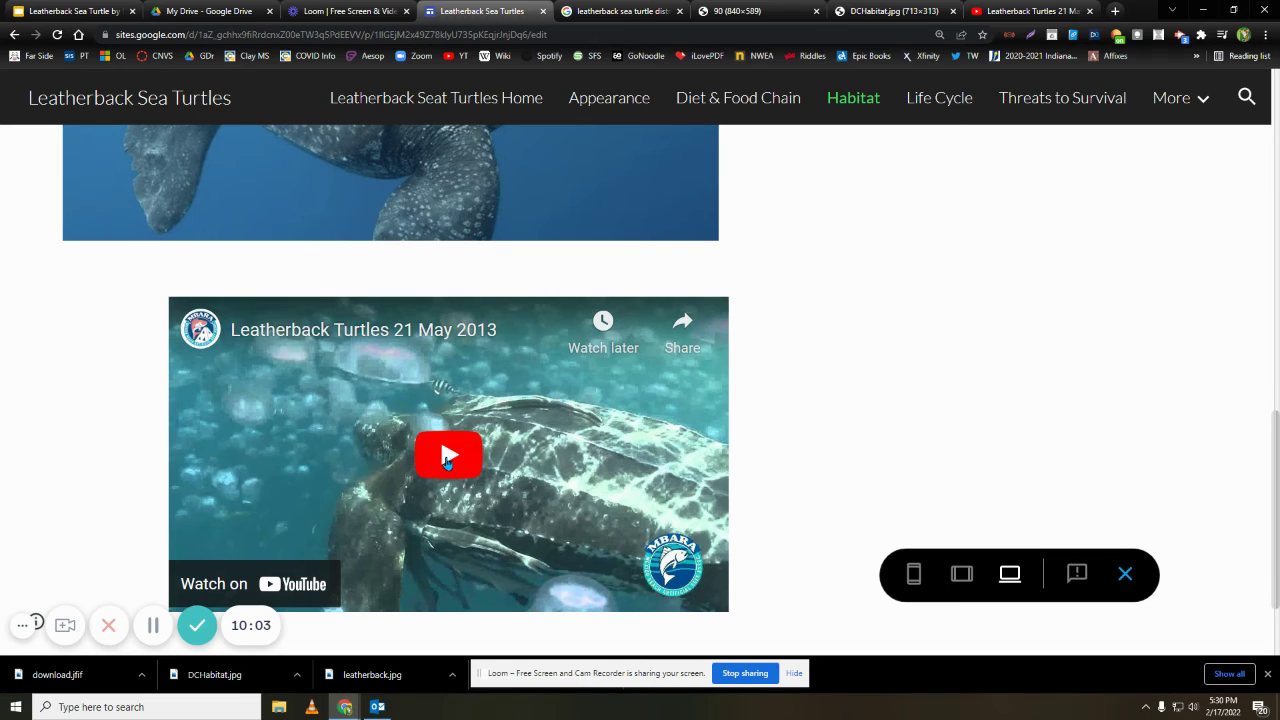
Test the embedded video's playback by skipping ahead past the halfway point and trying full screen, and exit the preview
left_click(447, 458)
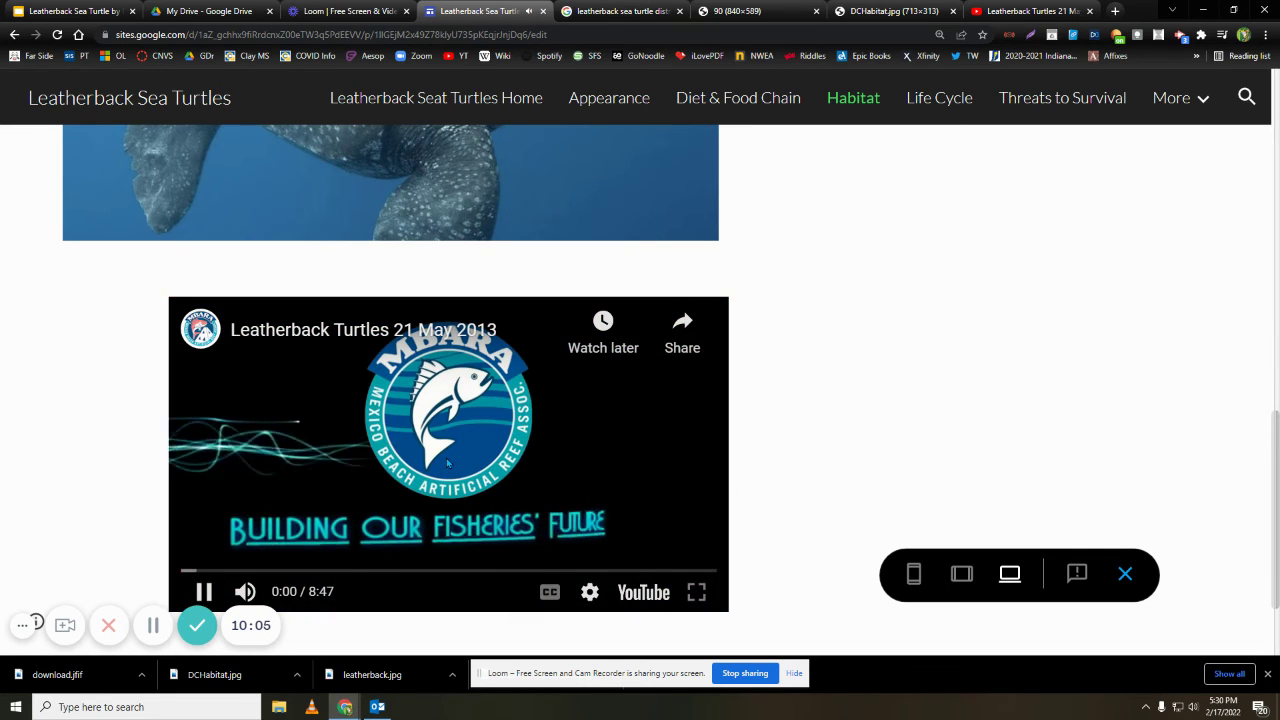
left_click(306, 571)
left_click_drag(306, 571, 465, 573)
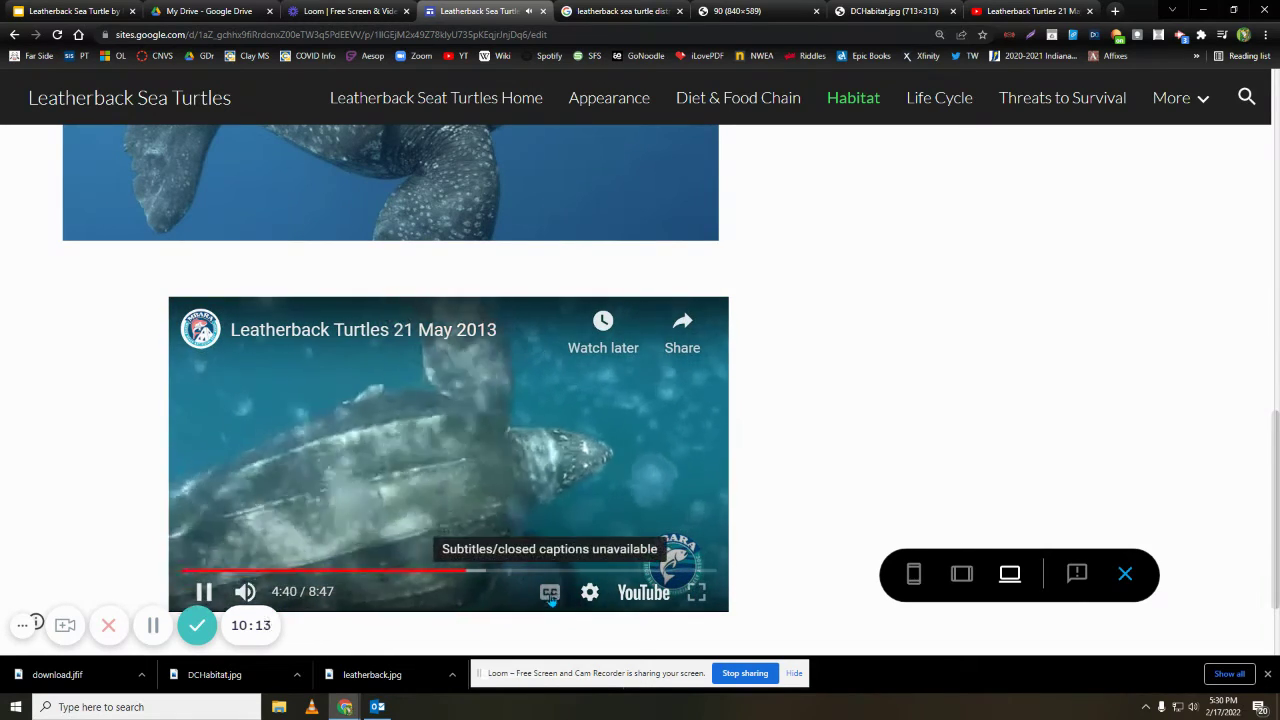
left_click(696, 593)
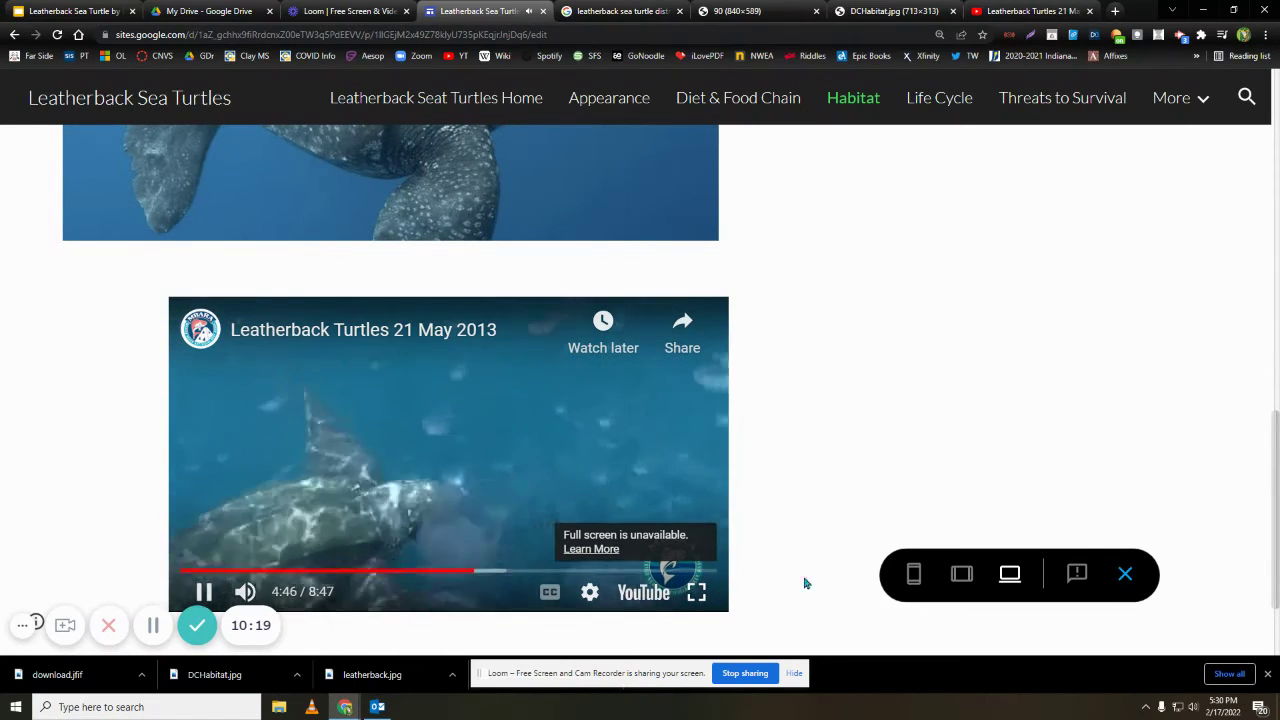
left_click(203, 591)
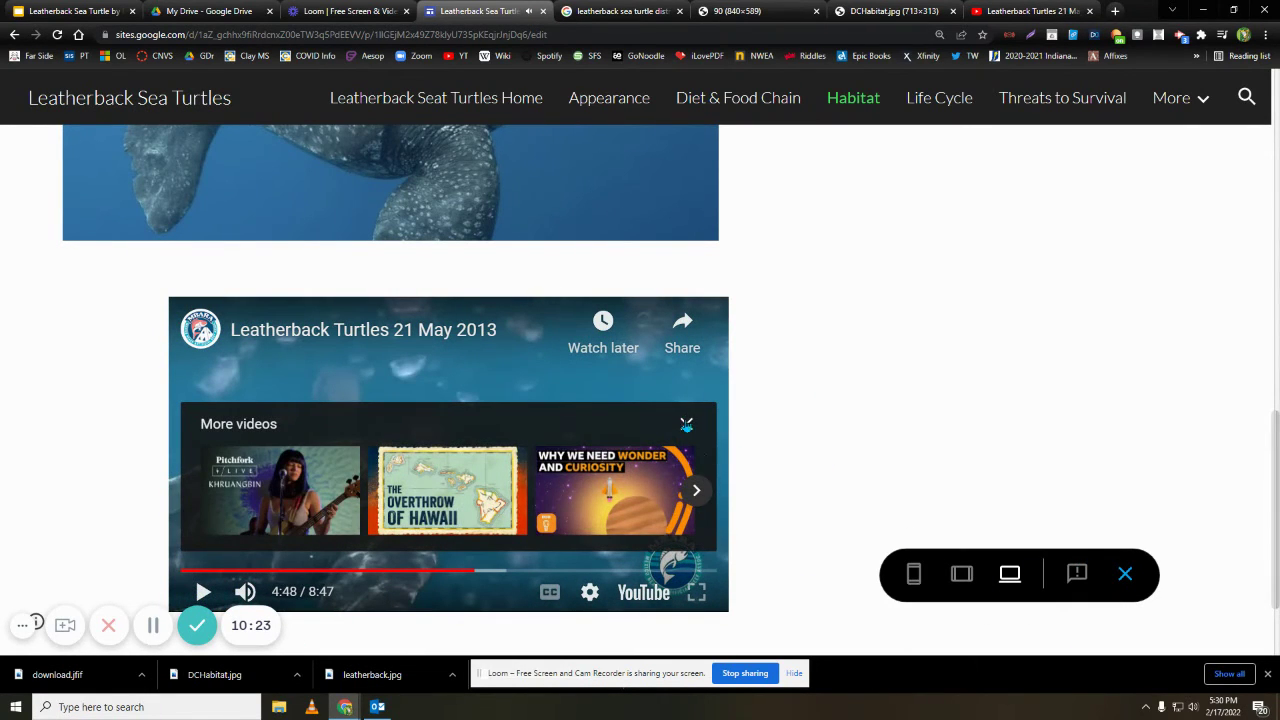
left_click(686, 423)
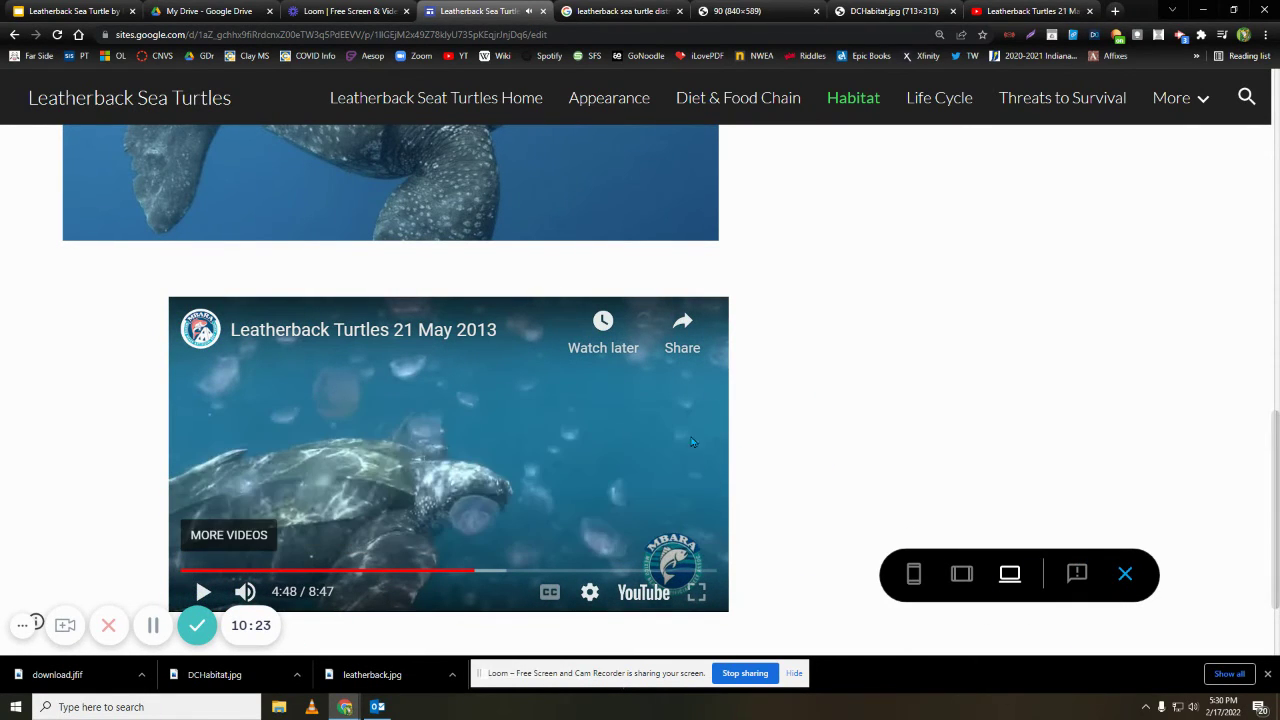
left_click(1125, 575)
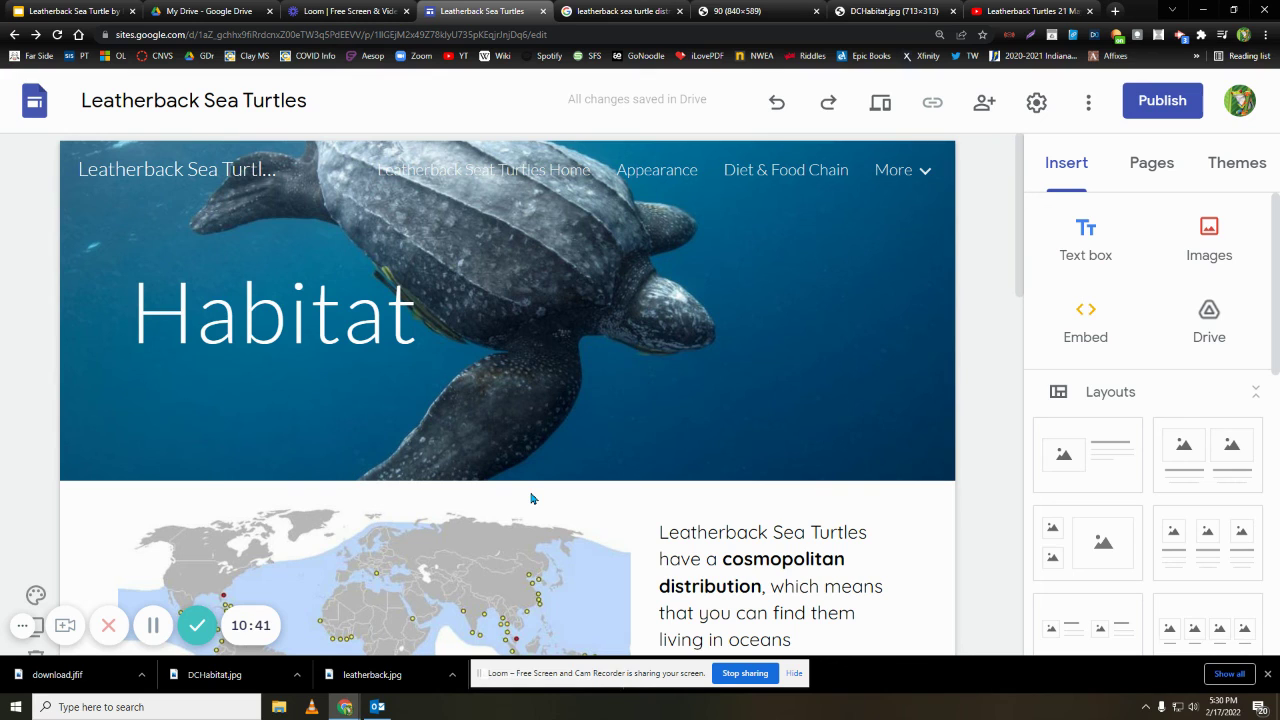
mouse_move(546, 424)
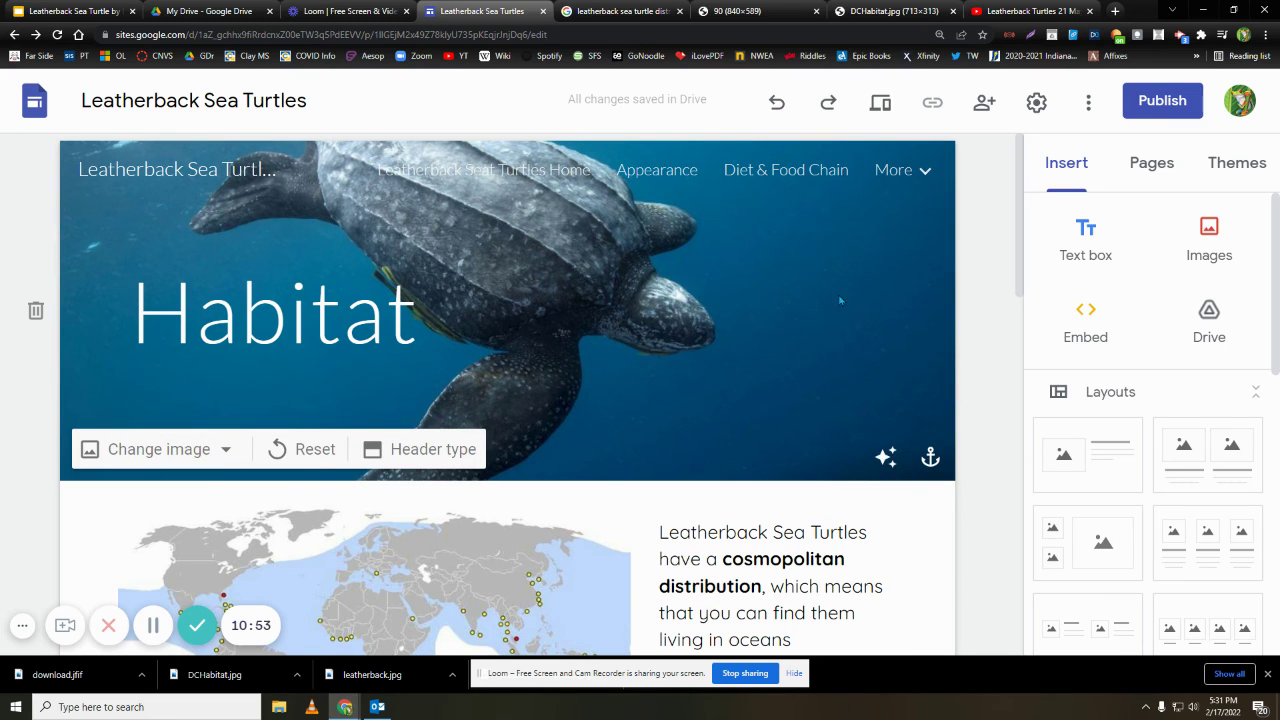
scroll(890, 341, "down", 3)
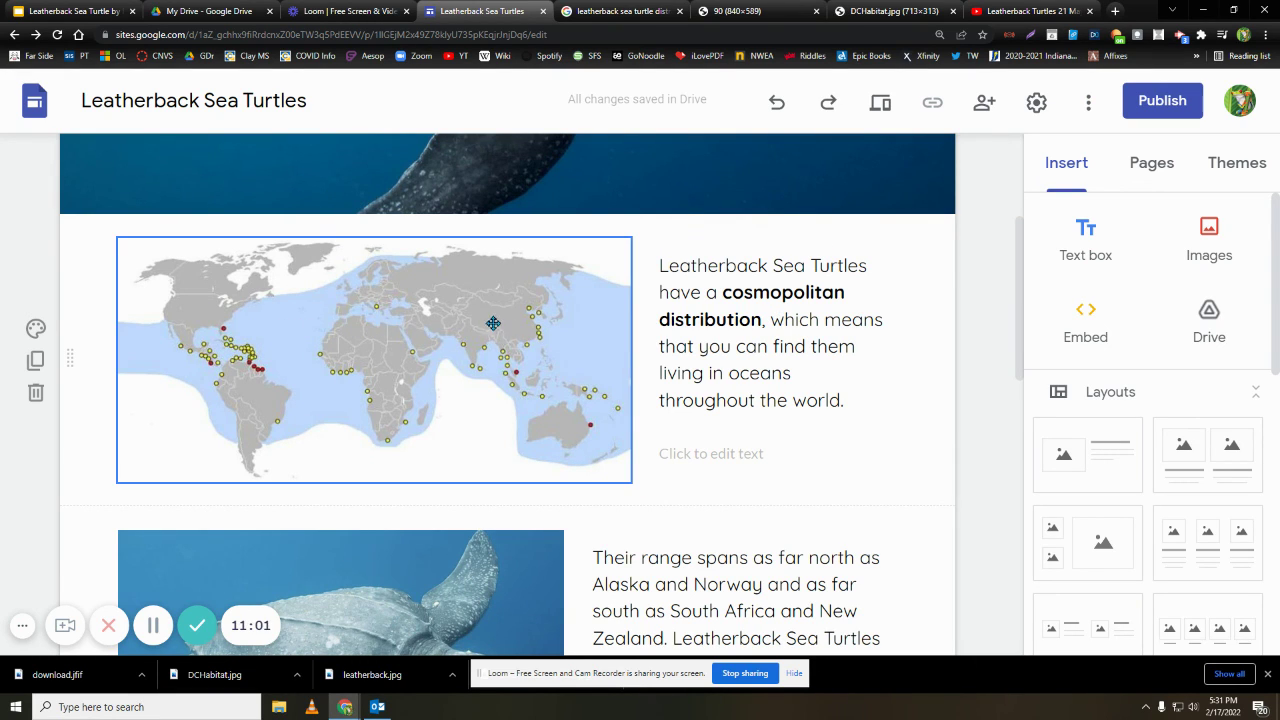
scroll(808, 300, "down", 4)
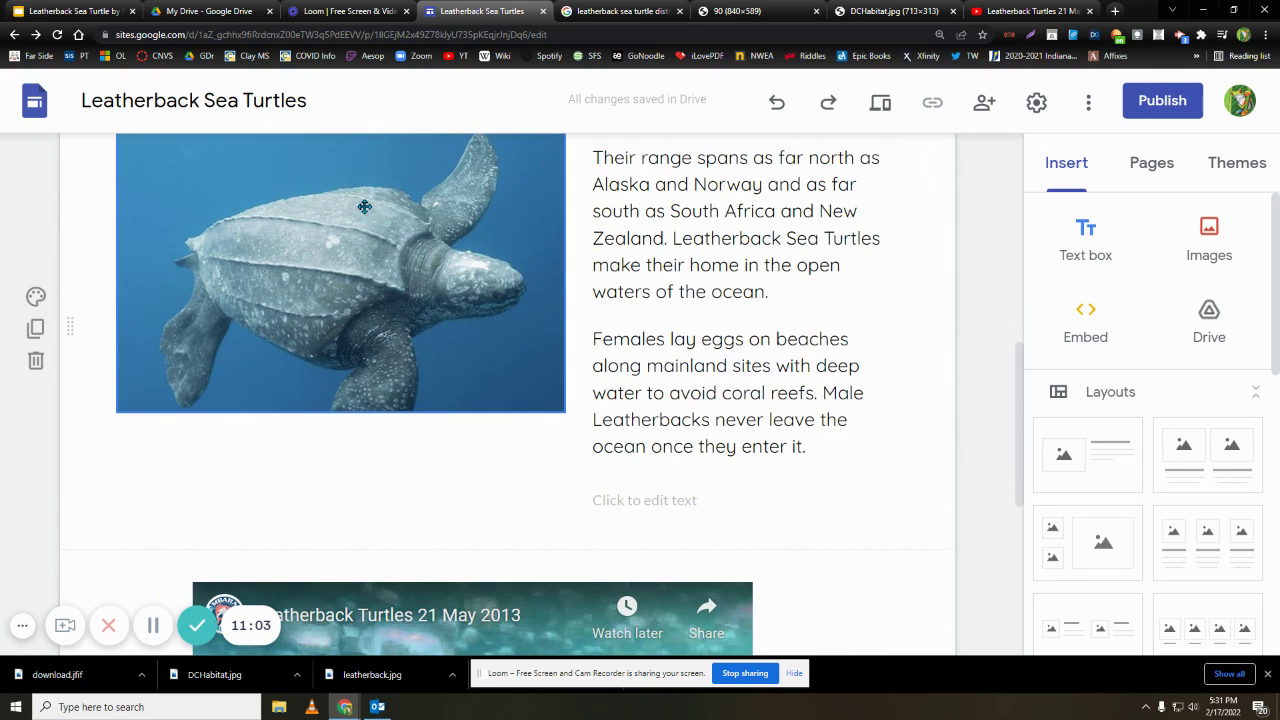
scroll(743, 244, "down", 3)
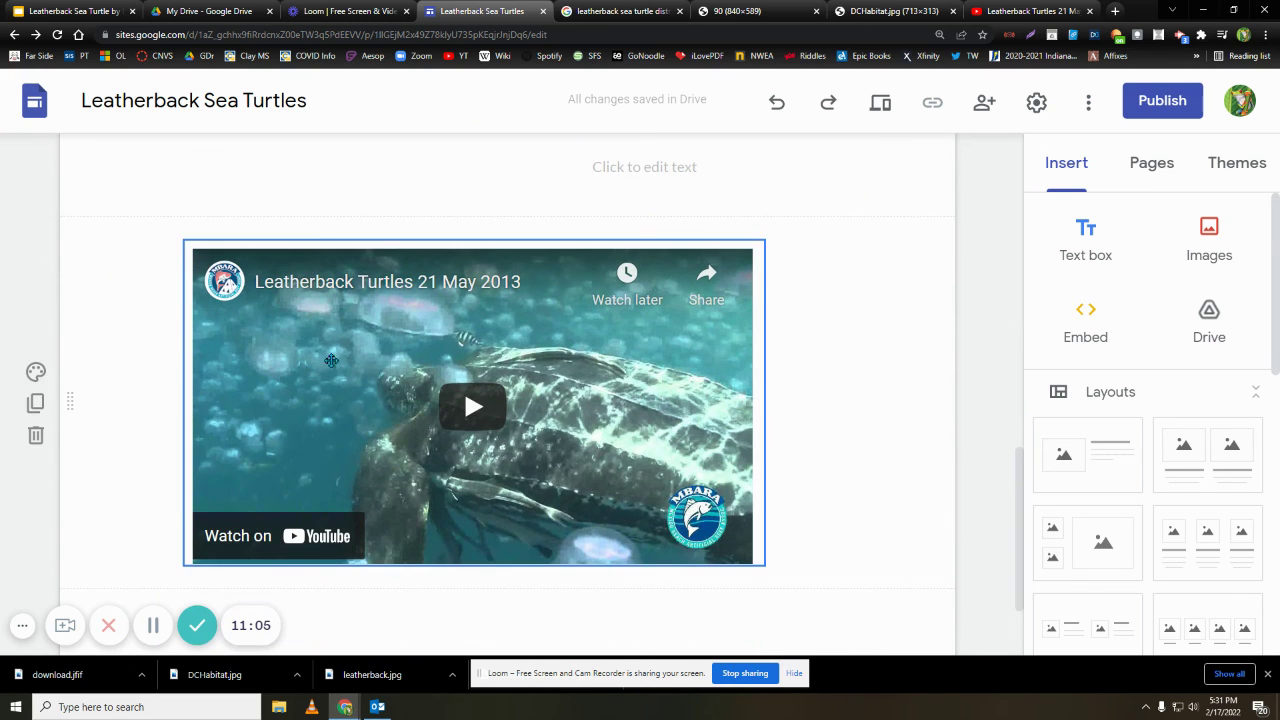